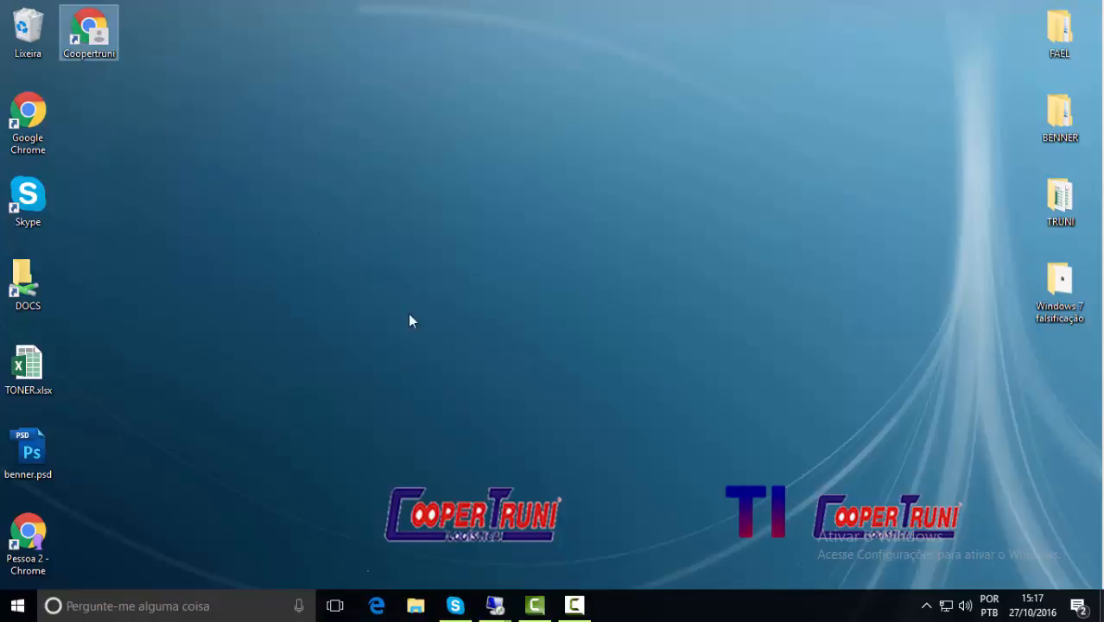
Open the Coopertruni browser shortcut and load 192.168.0.25:8080/glpi in a new browser tab
{"action": "left_click", "coordinate": [458, 295]}
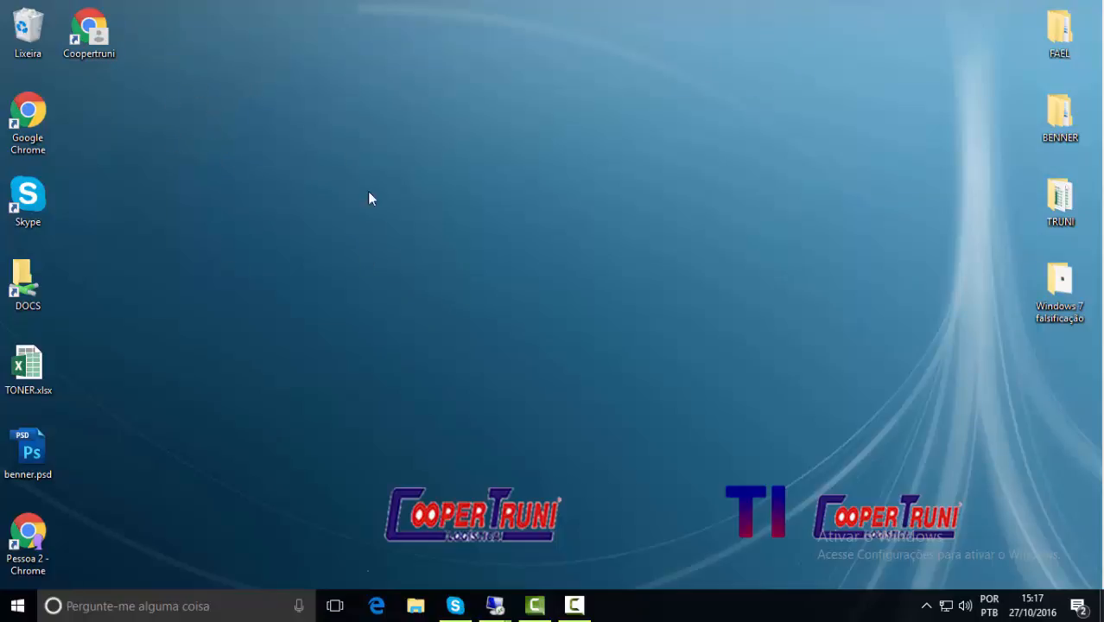
{"action": "double_click", "coordinate": [95, 50]}
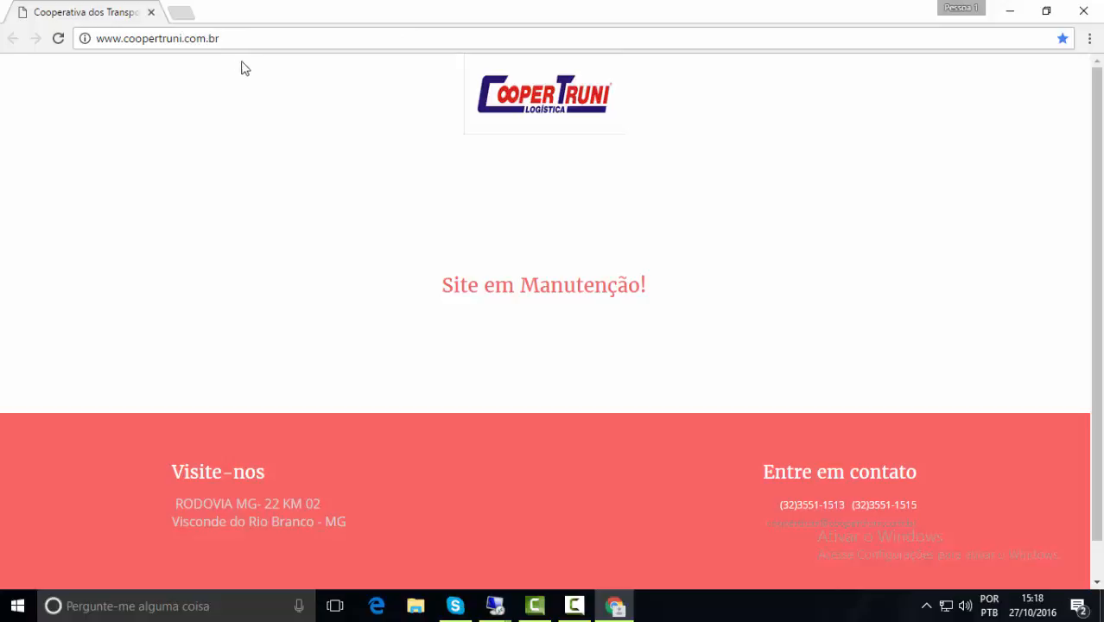
{"action": "left_click", "coordinate": [187, 14]}
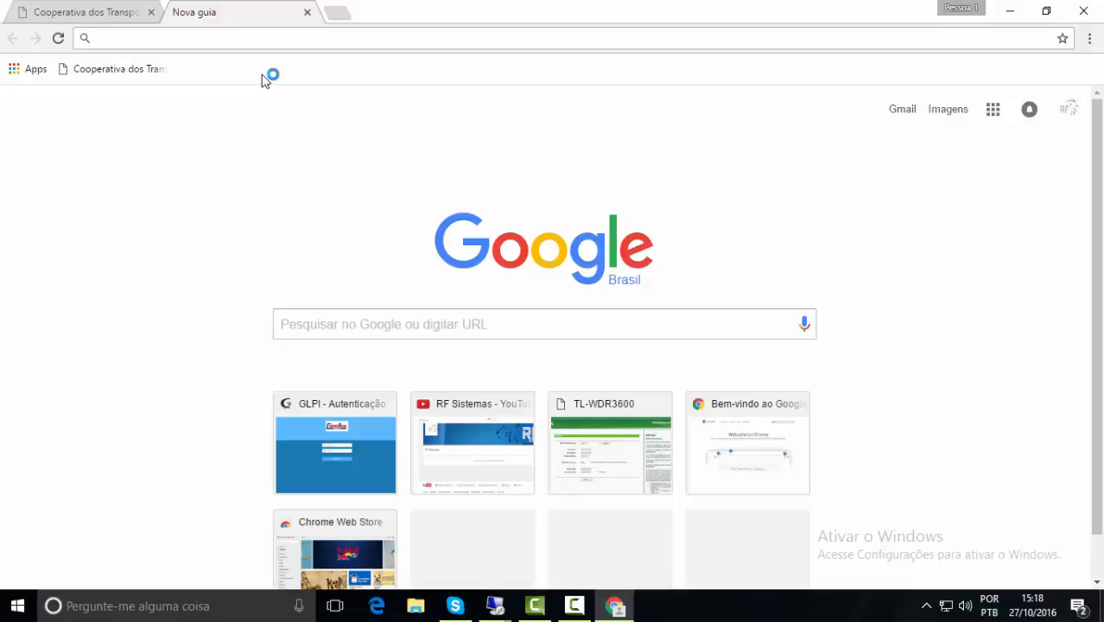
{"action": "type", "text": "192.16"}
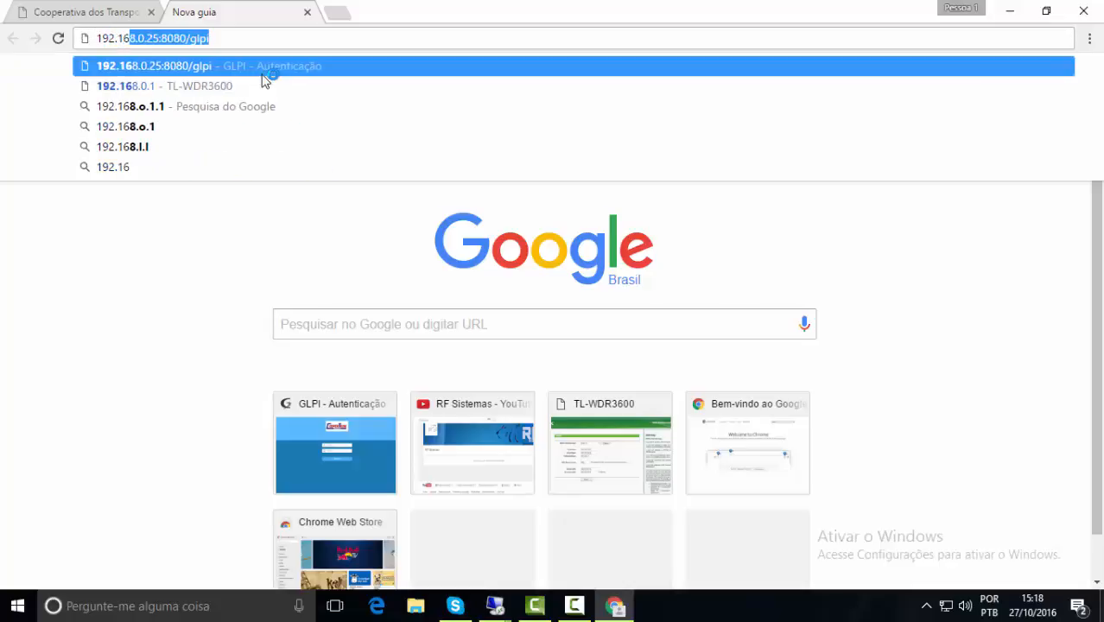
{"action": "type", "text": "8.0."}
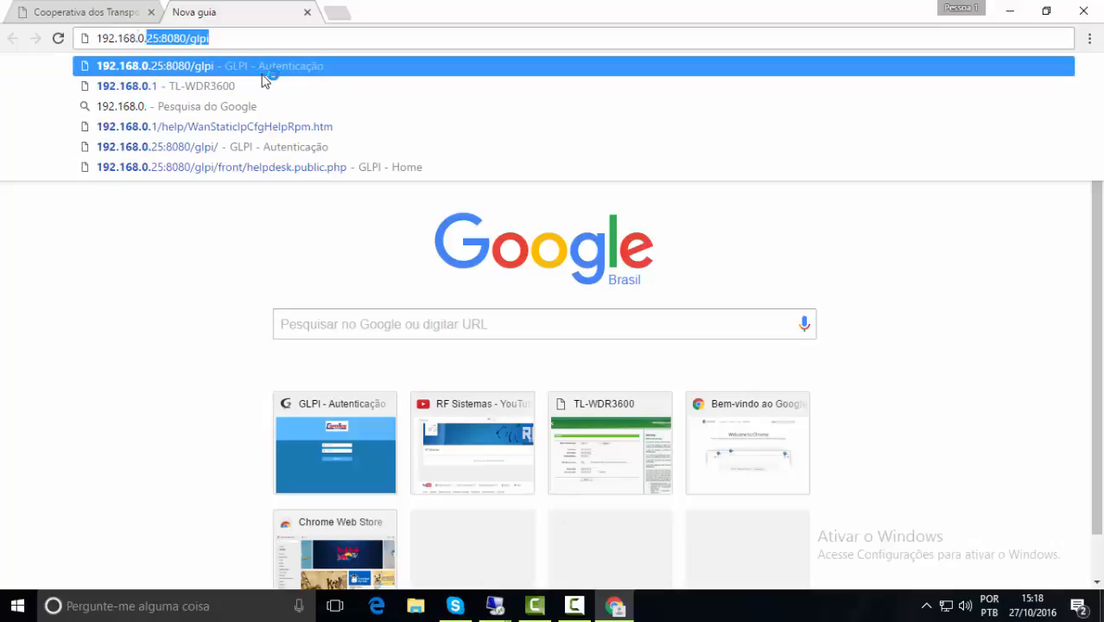
{"action": "type", "text": "25"}
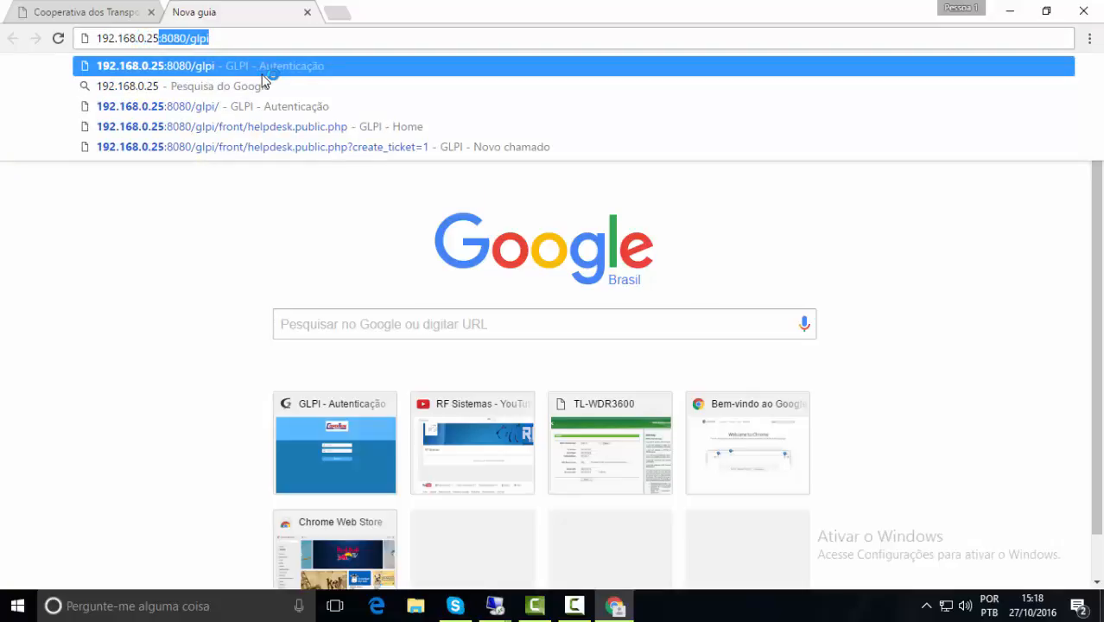
{"action": "type", "text": ":88"}
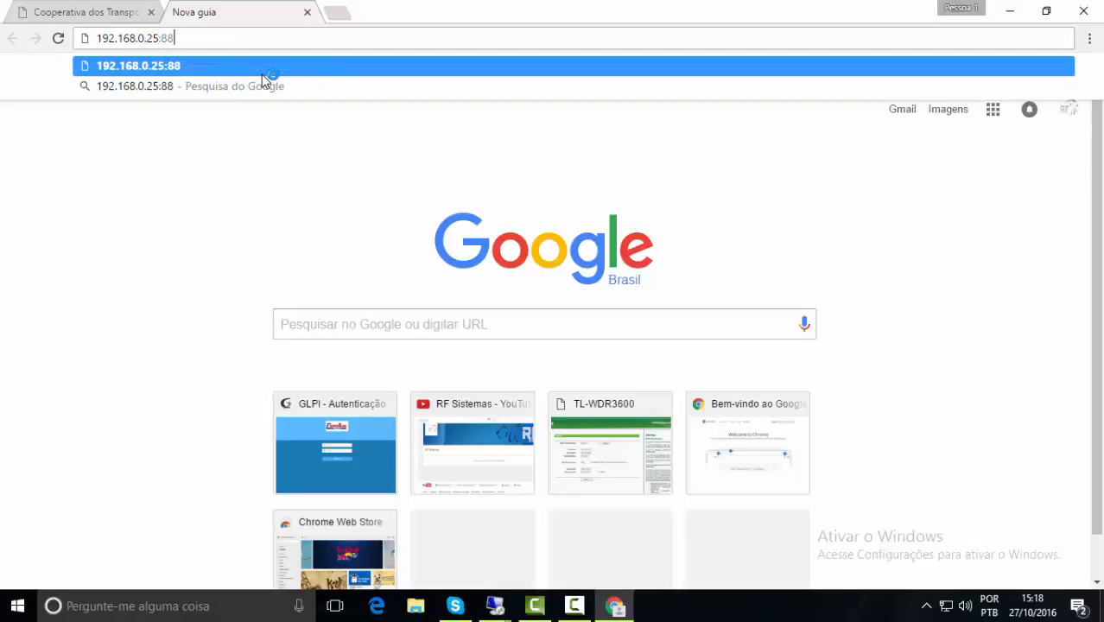
{"action": "key", "text": "BackSpace"}
{"action": "type", "text": "080"}
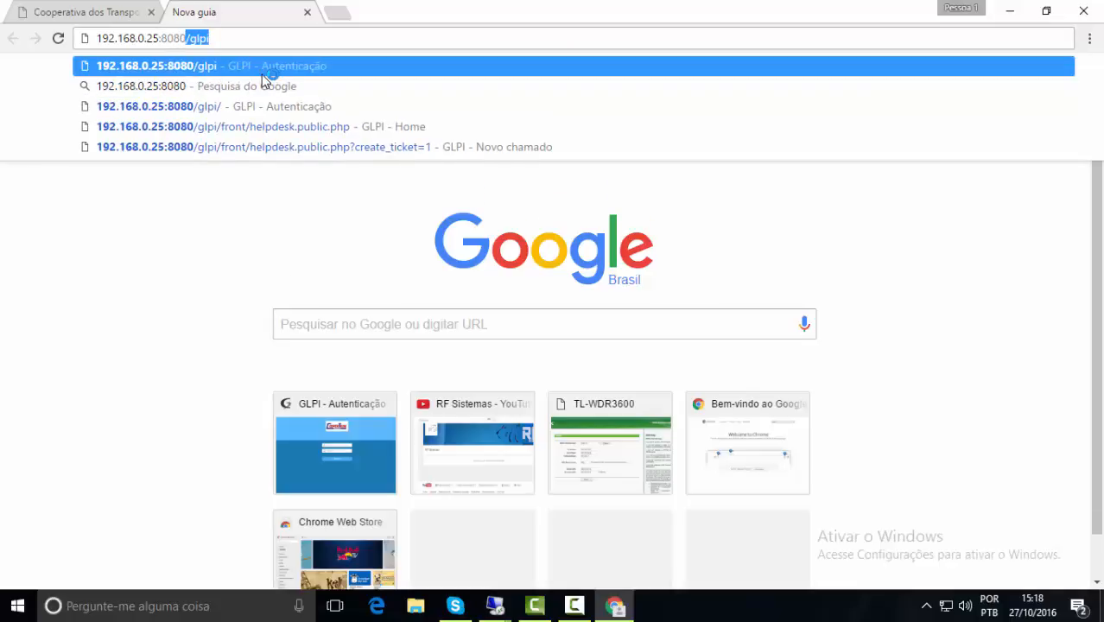
{"action": "type", "text": "/glpi"}
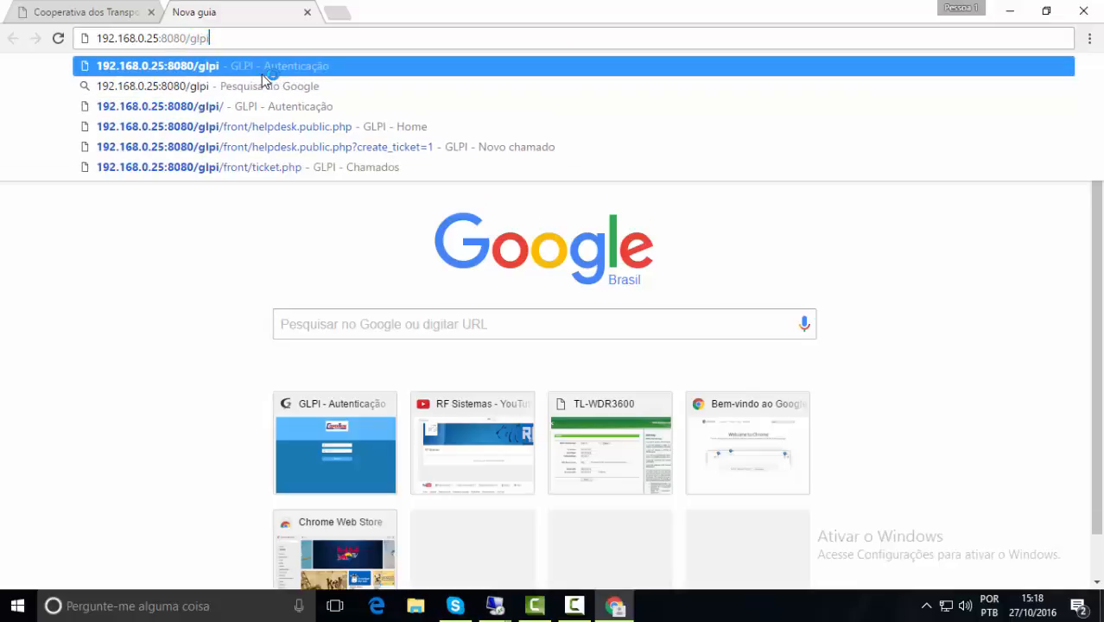
{"action": "key", "text": "Return"}
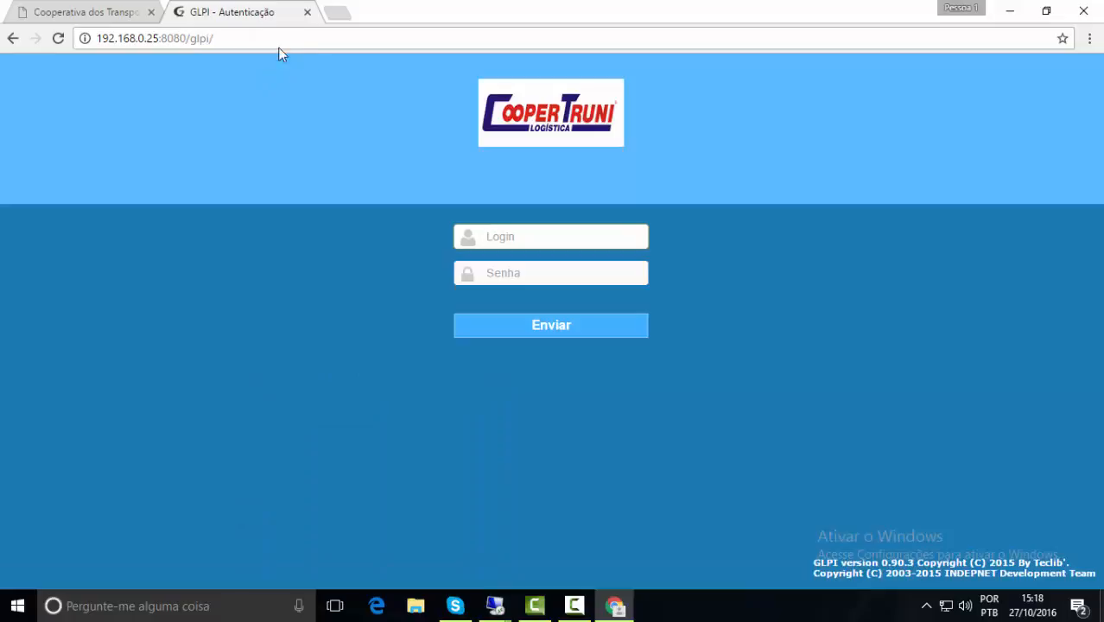
Try to load the external address 186.225.68.36:8080/glpi in another new tab and reload it
{"action": "left_click", "coordinate": [337, 14]}
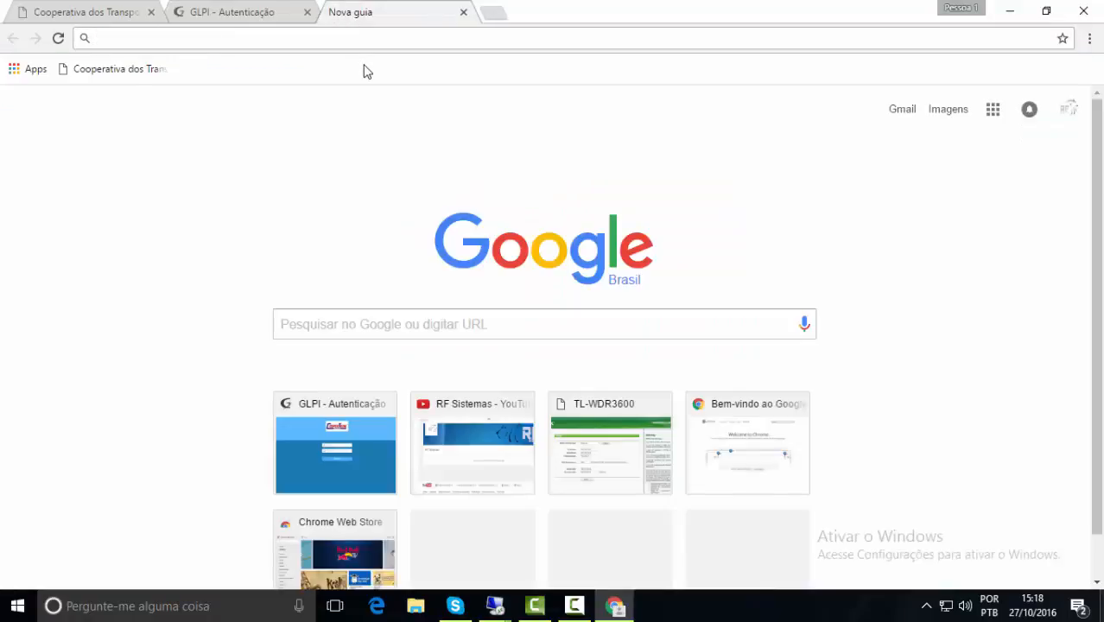
{"action": "type", "text": "186."}
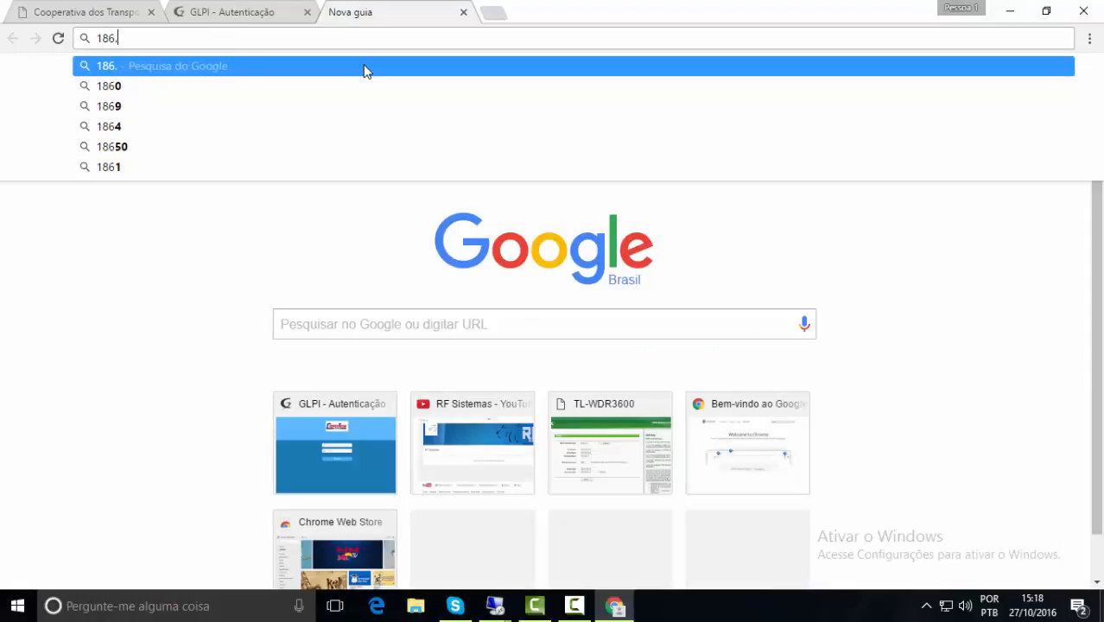
{"action": "type", "text": "225."}
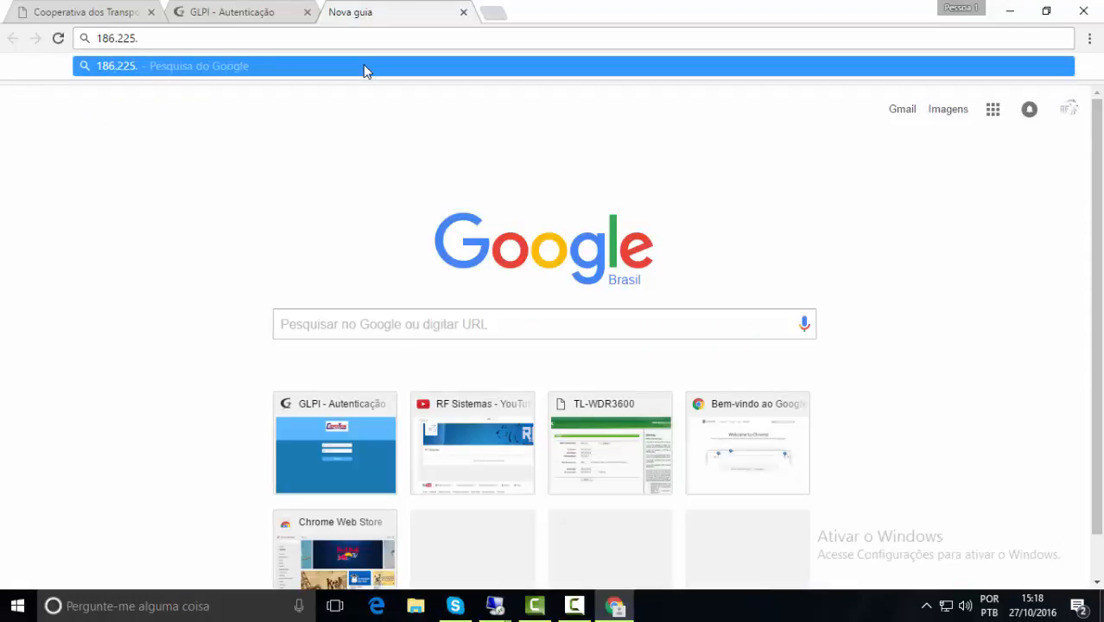
{"action": "type", "text": "68.36:"}
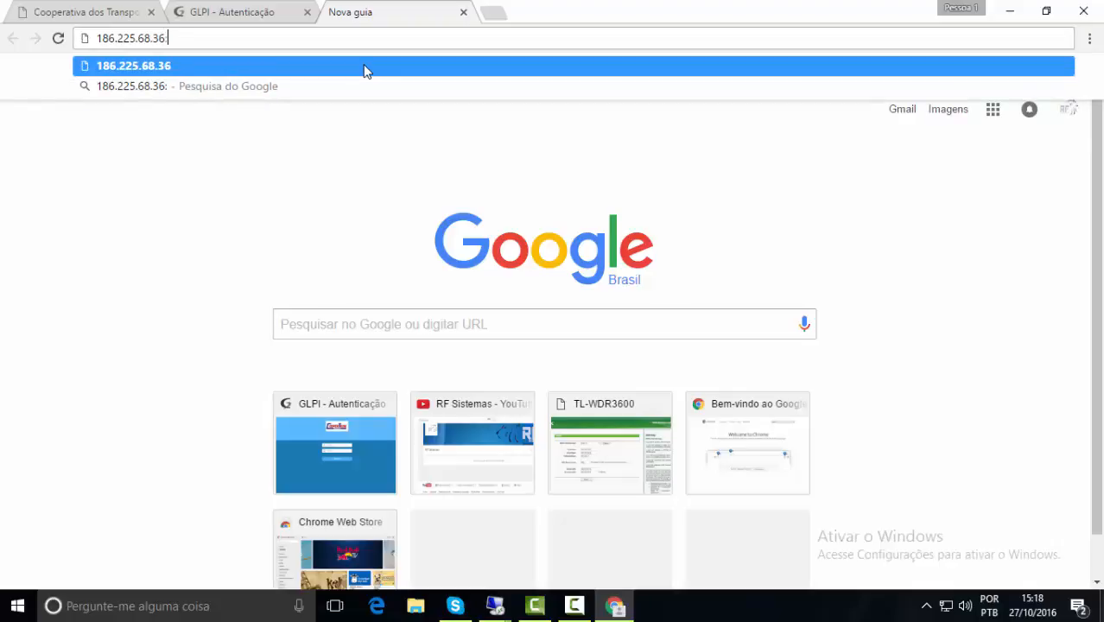
{"action": "type", "text": "8080"}
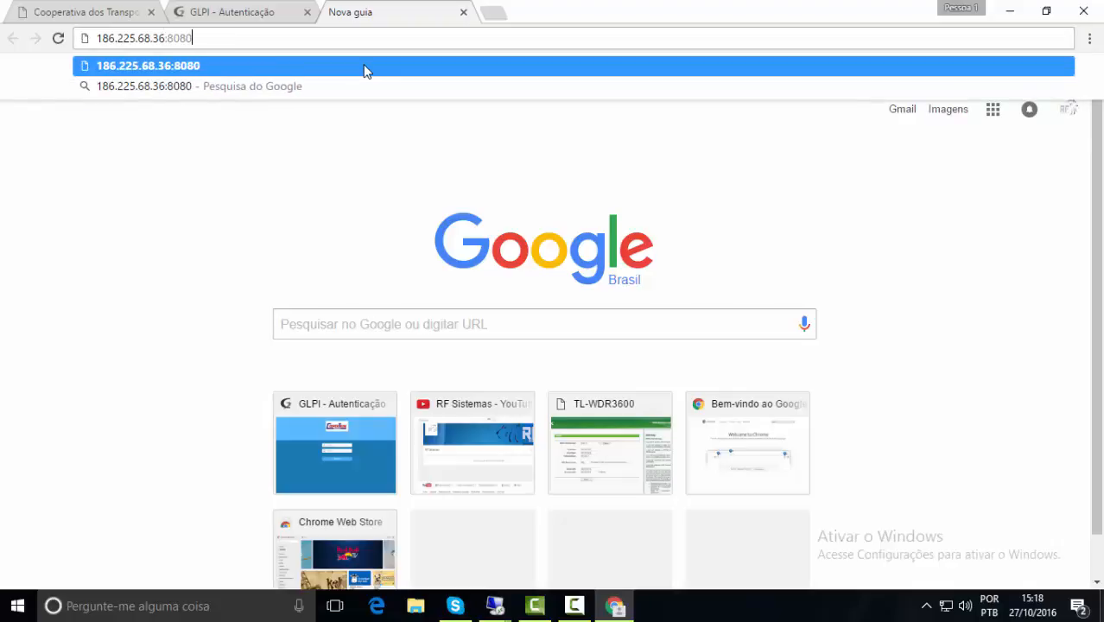
{"action": "type", "text": "/glpi"}
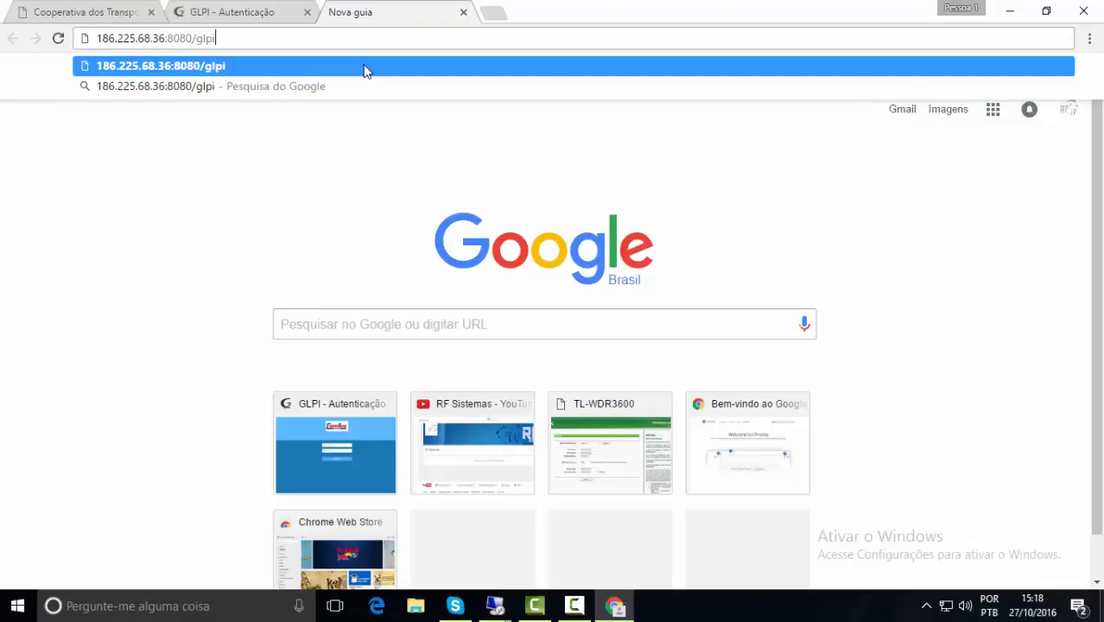
{"action": "key", "text": "Return"}
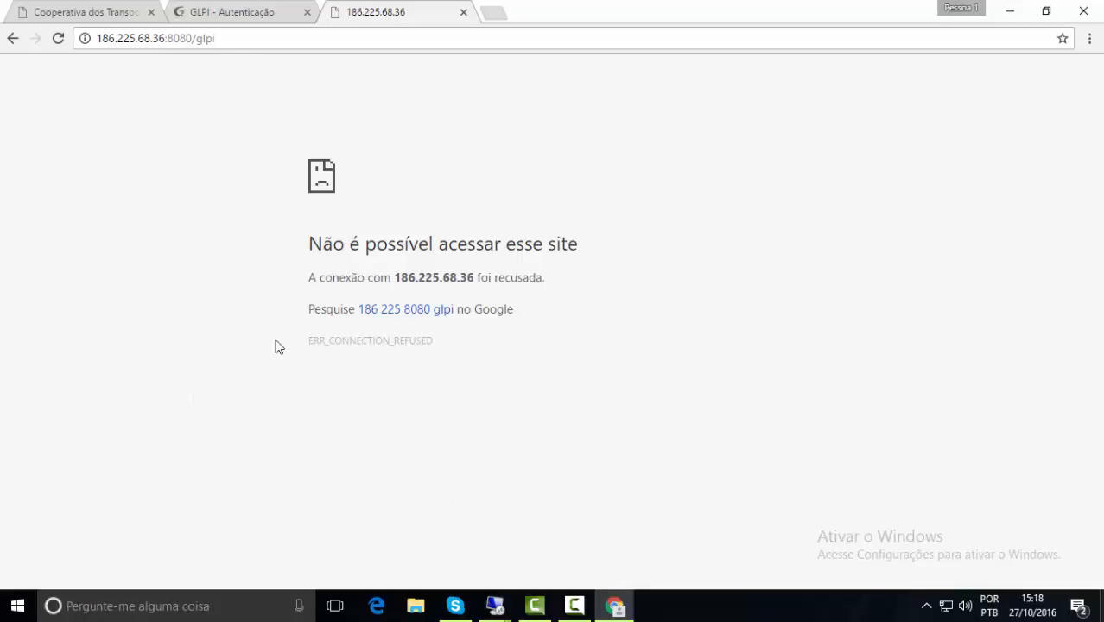
{"action": "key", "text": "F5"}
Compare the local and external GLPI address pages and close the 186.225.68.36 page
{"action": "left_click", "coordinate": [224, 12]}
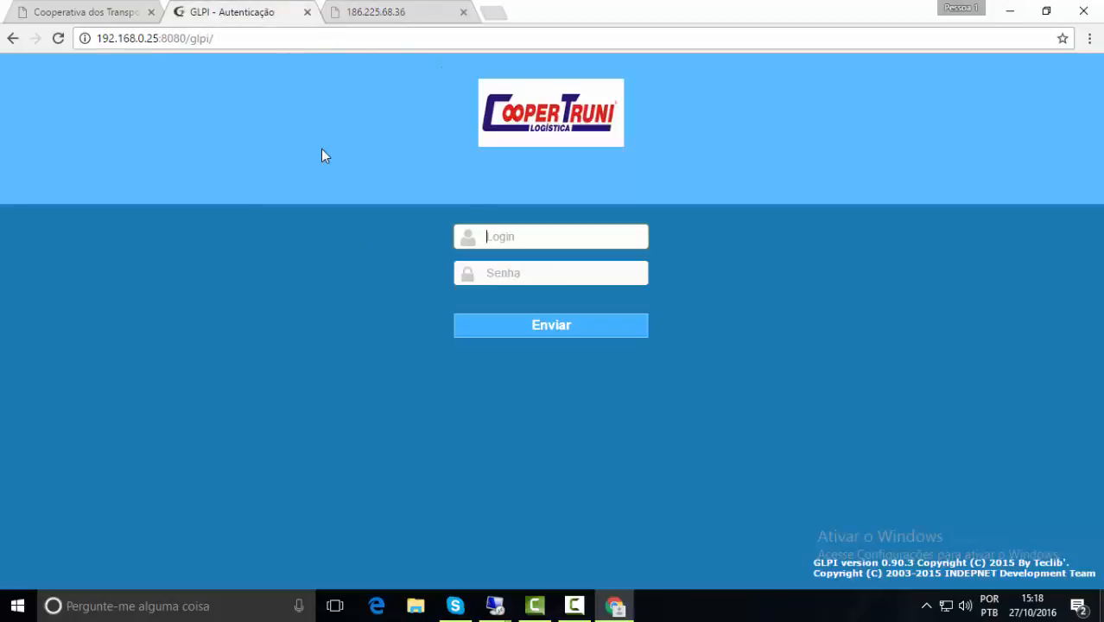
{"action": "left_click", "coordinate": [389, 10]}
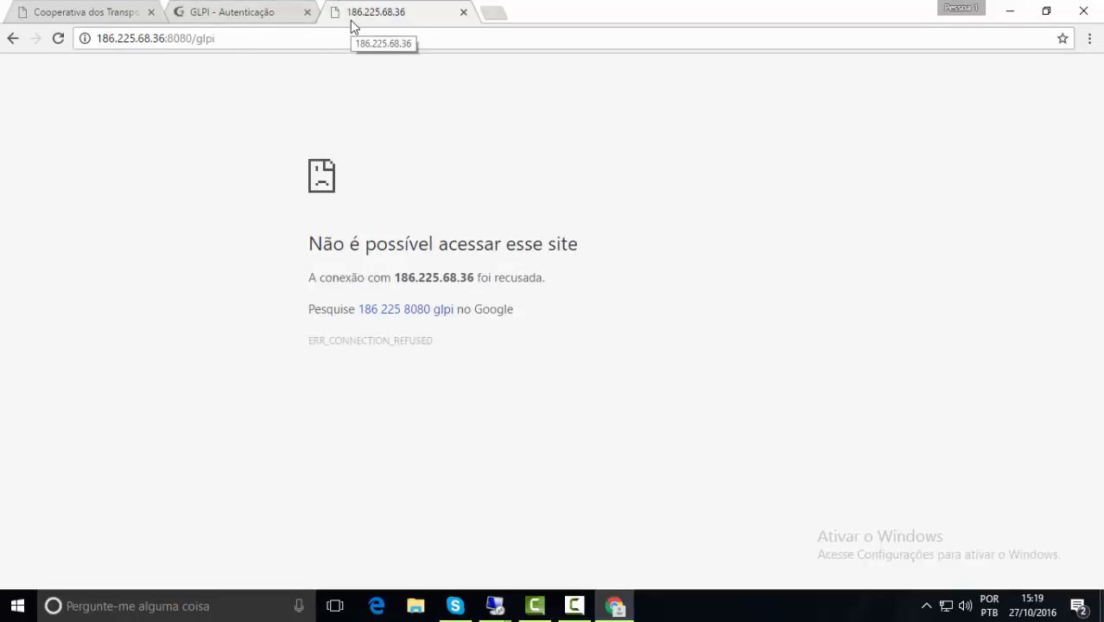
{"action": "left_click", "coordinate": [221, 13]}
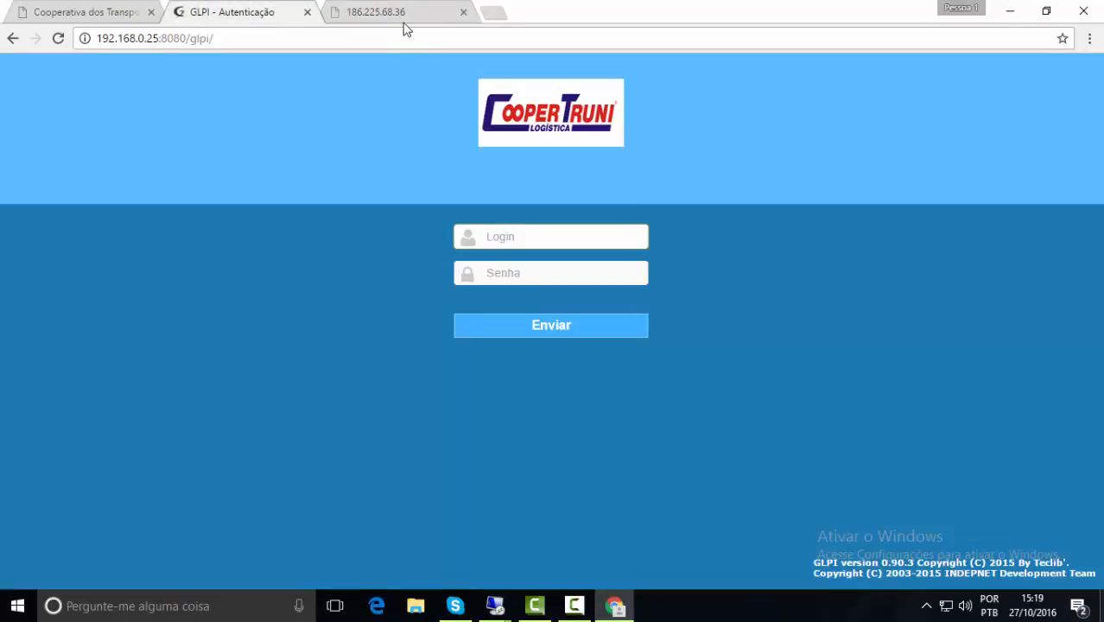
{"action": "left_click", "coordinate": [242, 36]}
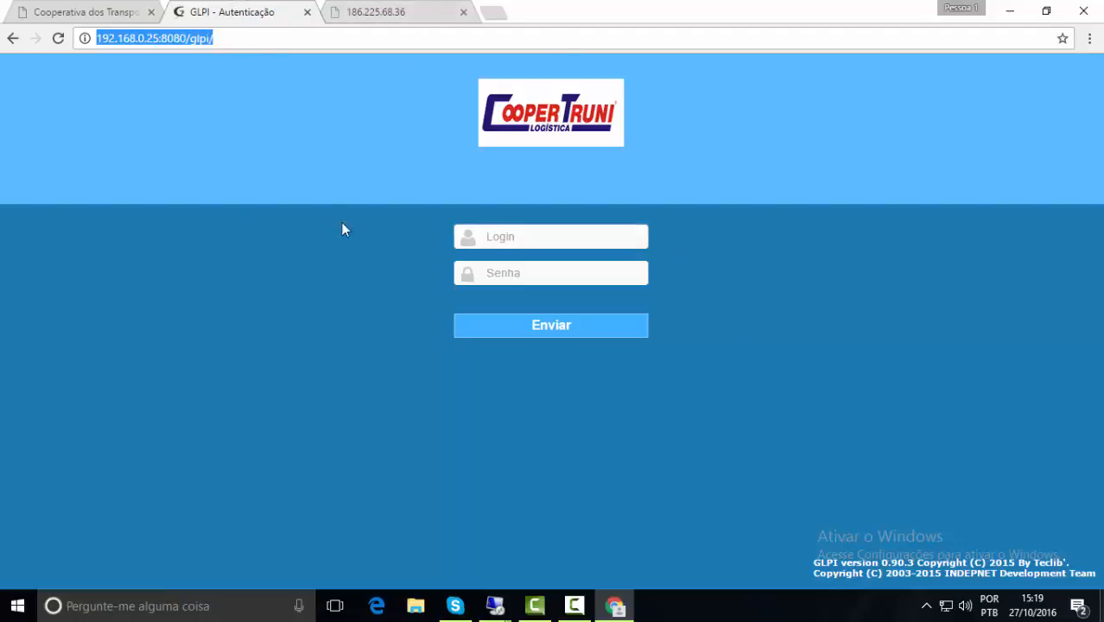
{"action": "left_click", "coordinate": [365, 8]}
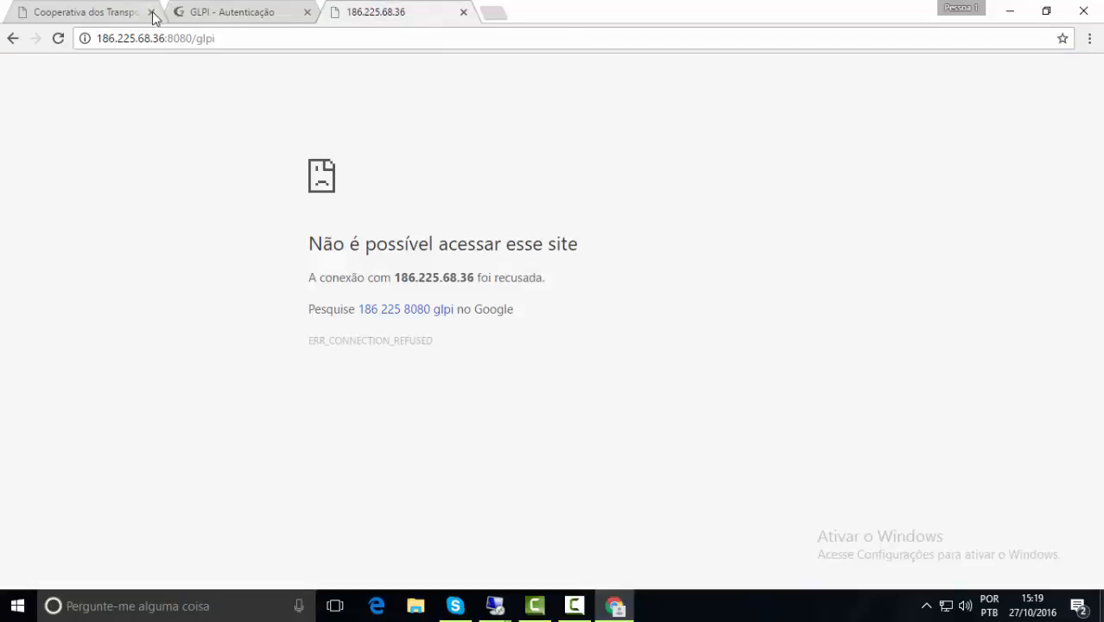
{"action": "left_click", "coordinate": [214, 10]}
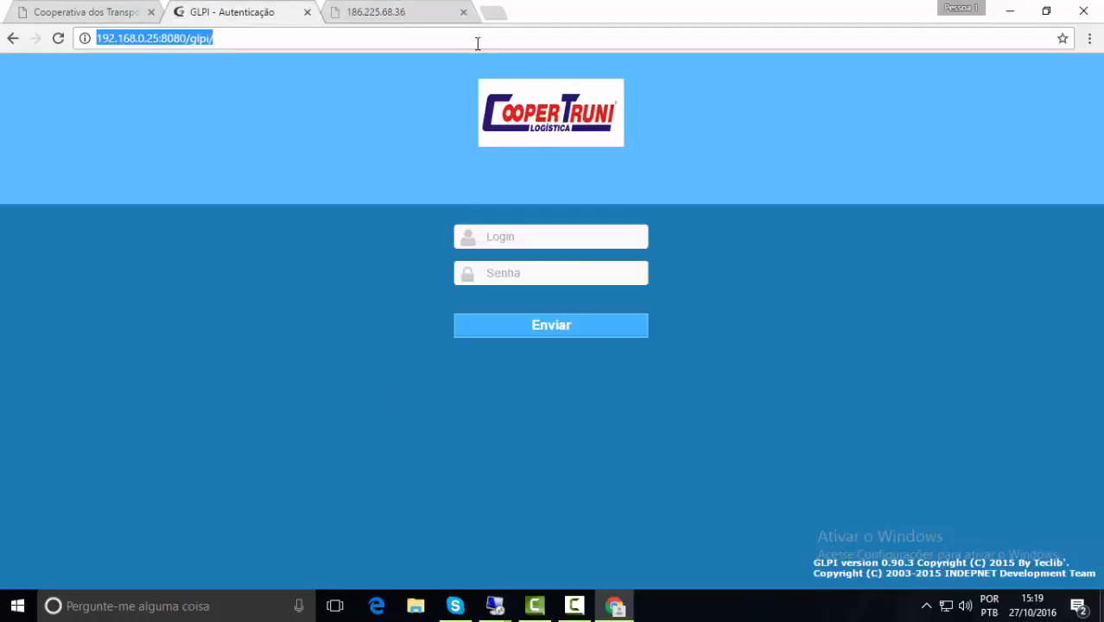
{"action": "left_click", "coordinate": [463, 12]}
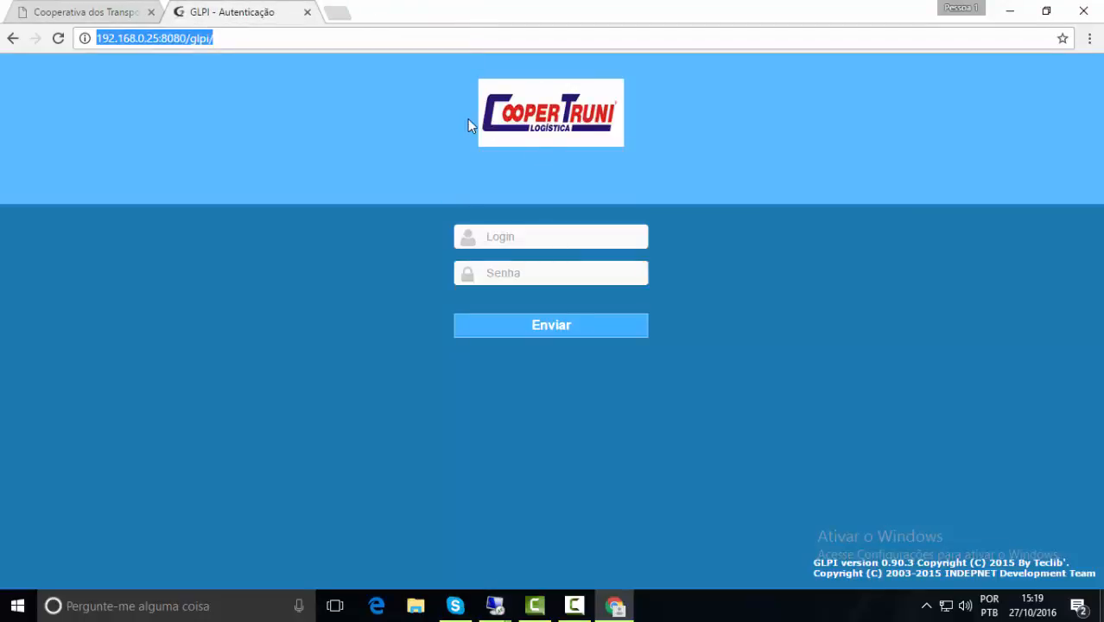
Log in to GLPI with the login treinamento and the account password
{"action": "left_click", "coordinate": [555, 123]}
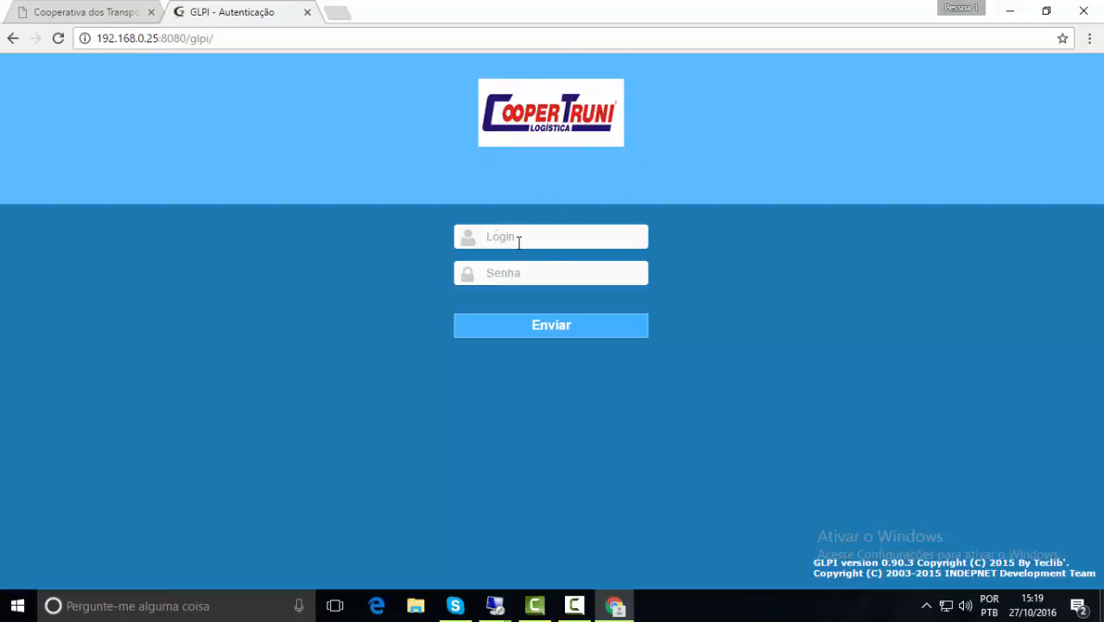
{"action": "left_click", "coordinate": [487, 237]}
{"action": "left_click", "coordinate": [531, 323]}
{"action": "left_click", "coordinate": [520, 235]}
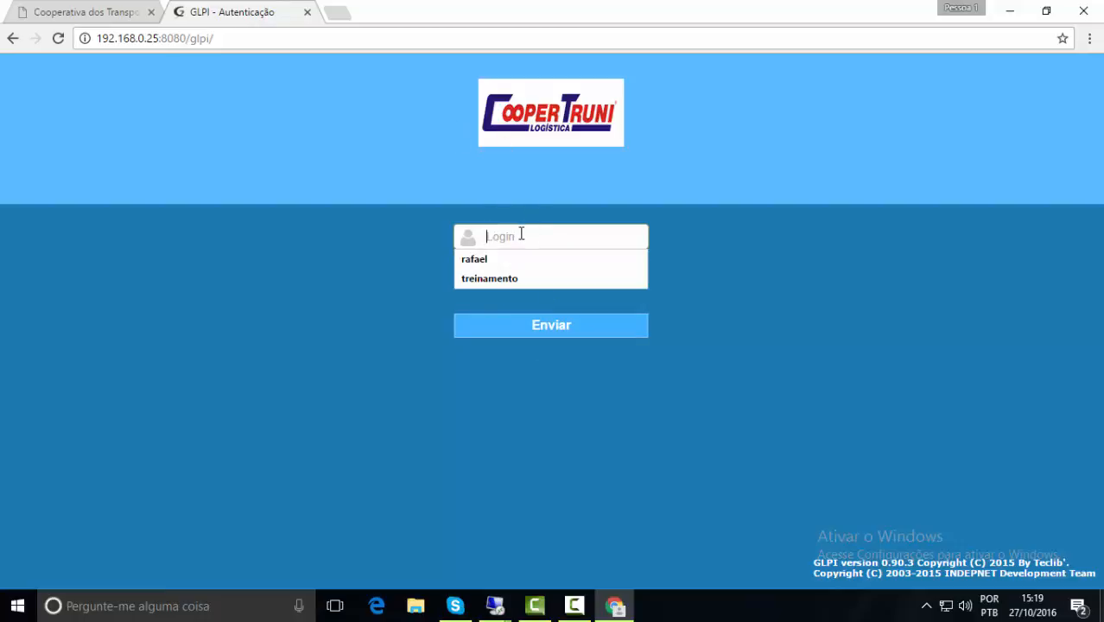
{"action": "type", "text": "trein"}
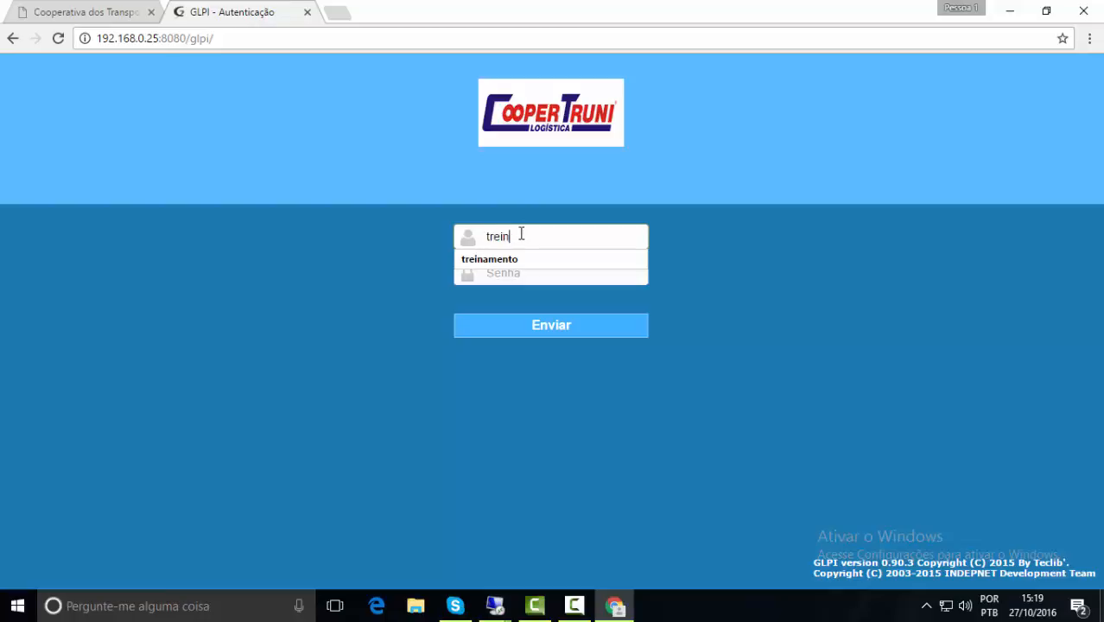
{"action": "type", "text": "amento"}
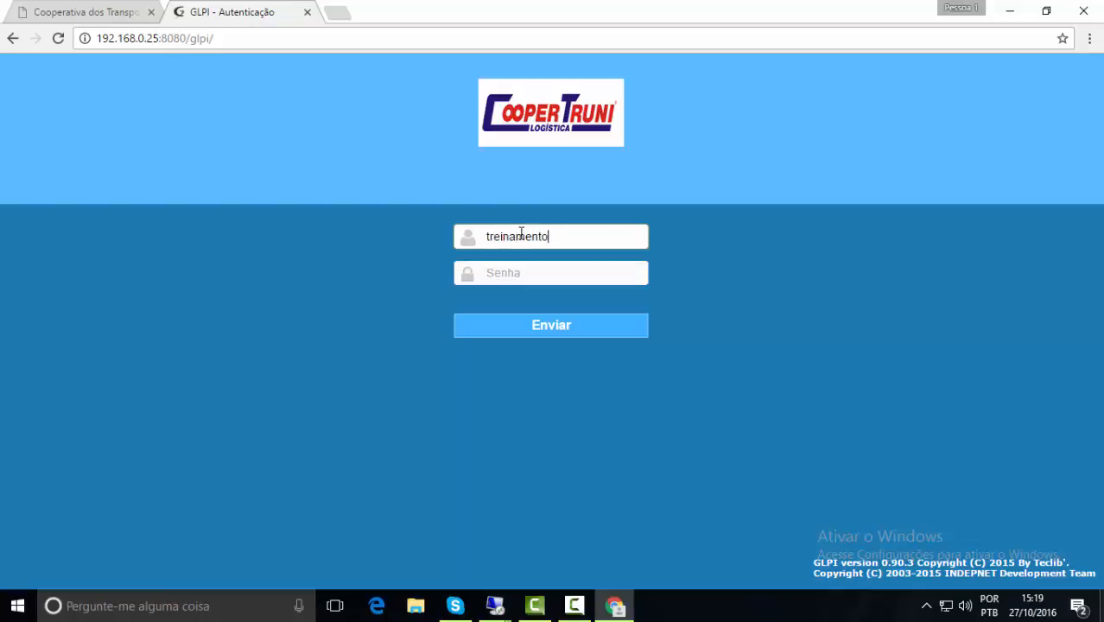
{"action": "key", "text": "Tab"}
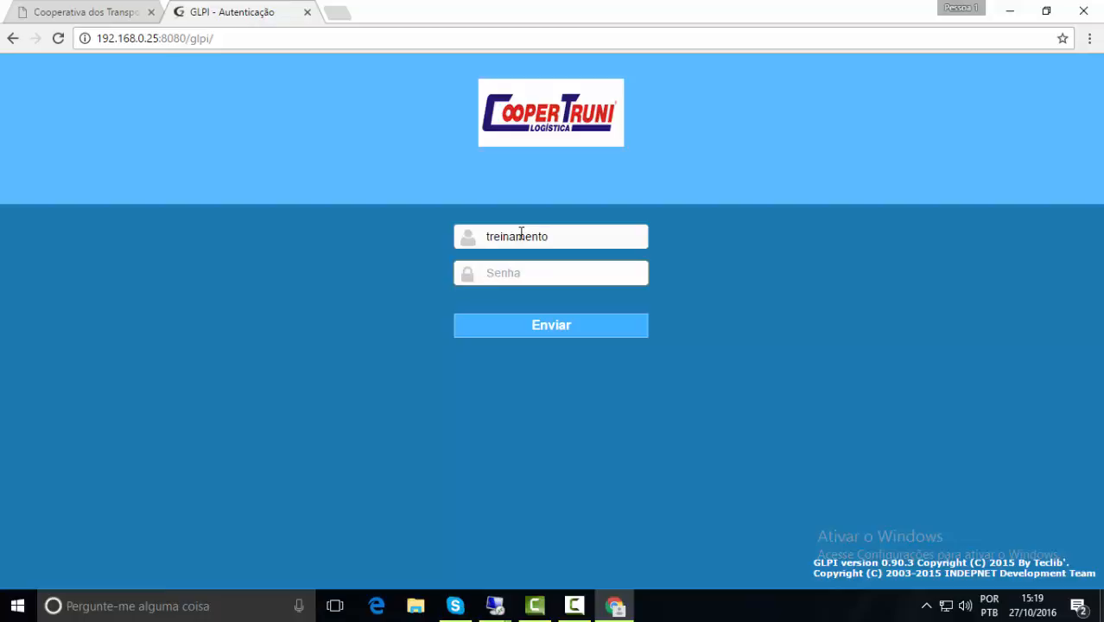
{"action": "type", "text": "***"}
{"action": "left_click", "coordinate": [538, 327]}
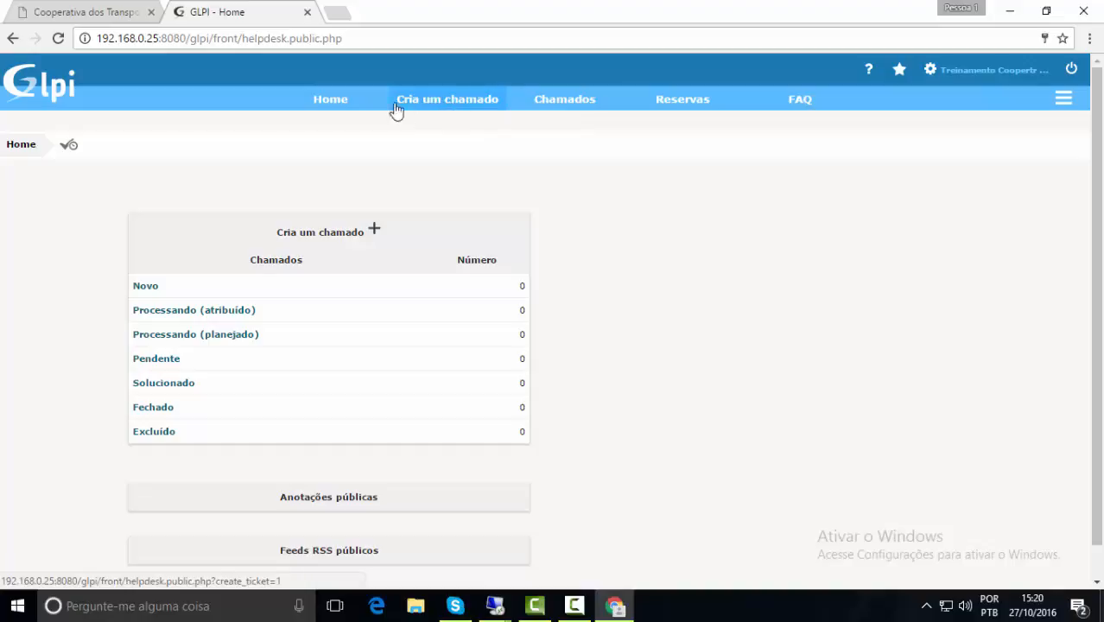
Open the form for creating a ticket and review the fields marked as required, including Categoria and Título
{"action": "left_click", "coordinate": [431, 111]}
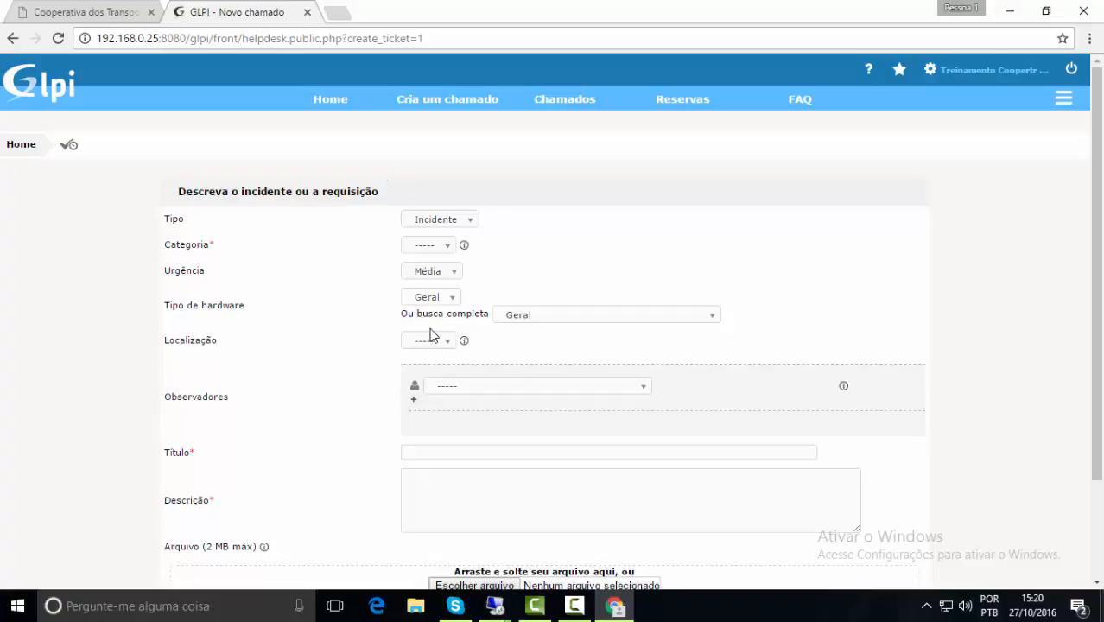
{"action": "left_click", "coordinate": [183, 243]}
{"action": "left_click_drag", "start_coordinate": [215, 244], "coordinate": [170, 245]}
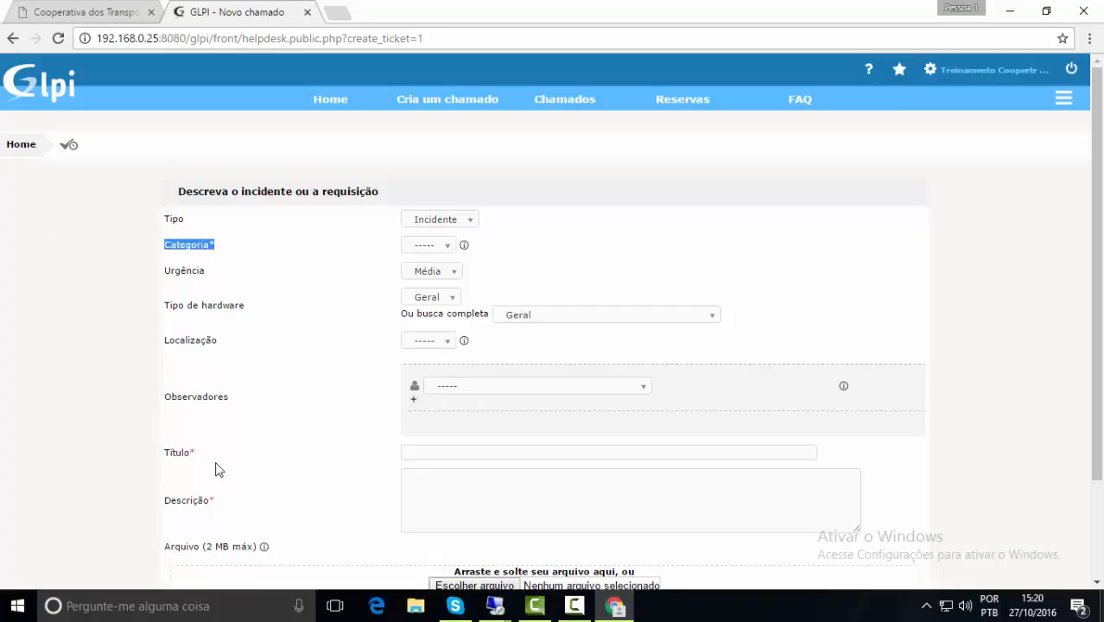
{"action": "left_click_drag", "start_coordinate": [207, 452], "coordinate": [165, 452]}
{"action": "scroll", "coordinate": [291, 451], "scroll_direction": "down", "scroll_amount": 3}
{"action": "left_click_drag", "start_coordinate": [147, 371], "coordinate": [273, 363]}
{"action": "scroll", "coordinate": [273, 363], "scroll_direction": "up", "scroll_amount": 3}
{"action": "left_click", "coordinate": [305, 350]}
Set the ticket's Tipo to Requisição
{"action": "left_click", "coordinate": [445, 222]}
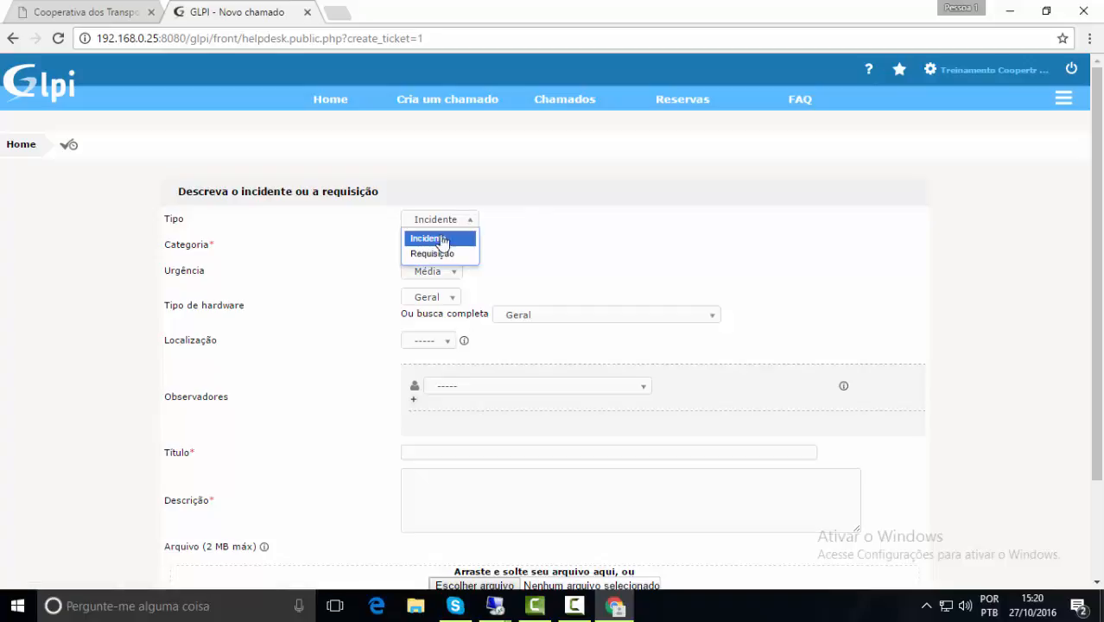
{"action": "left_click", "coordinate": [442, 254]}
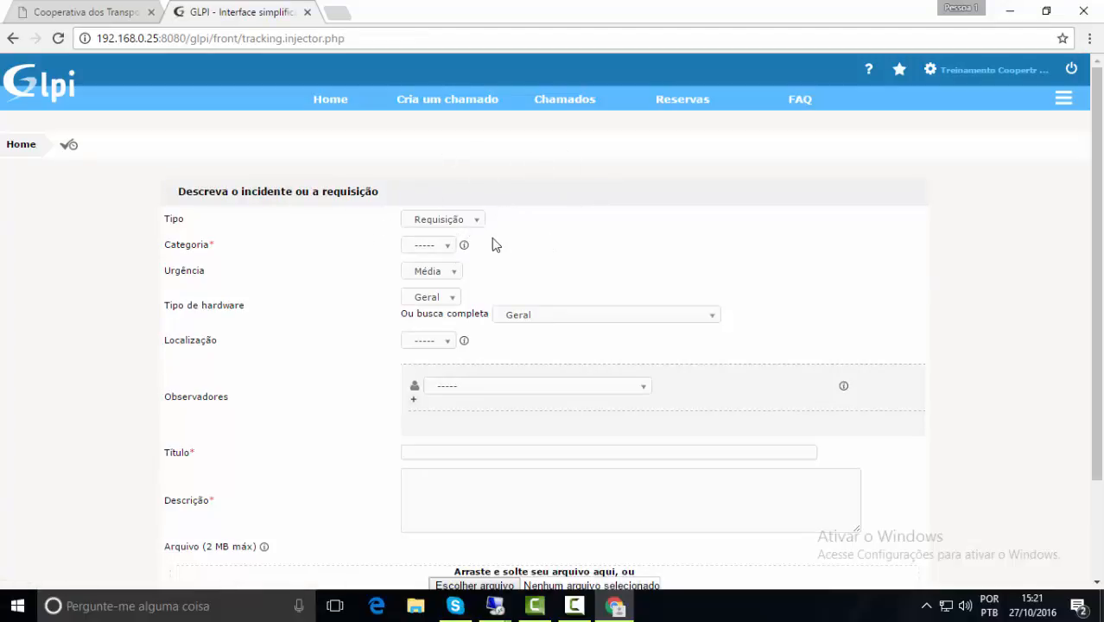
Review the available Categoria options, from BENNER through INFRAESTRUTURA to SOFTWARE, without choosing one
{"action": "left_click", "coordinate": [445, 247]}
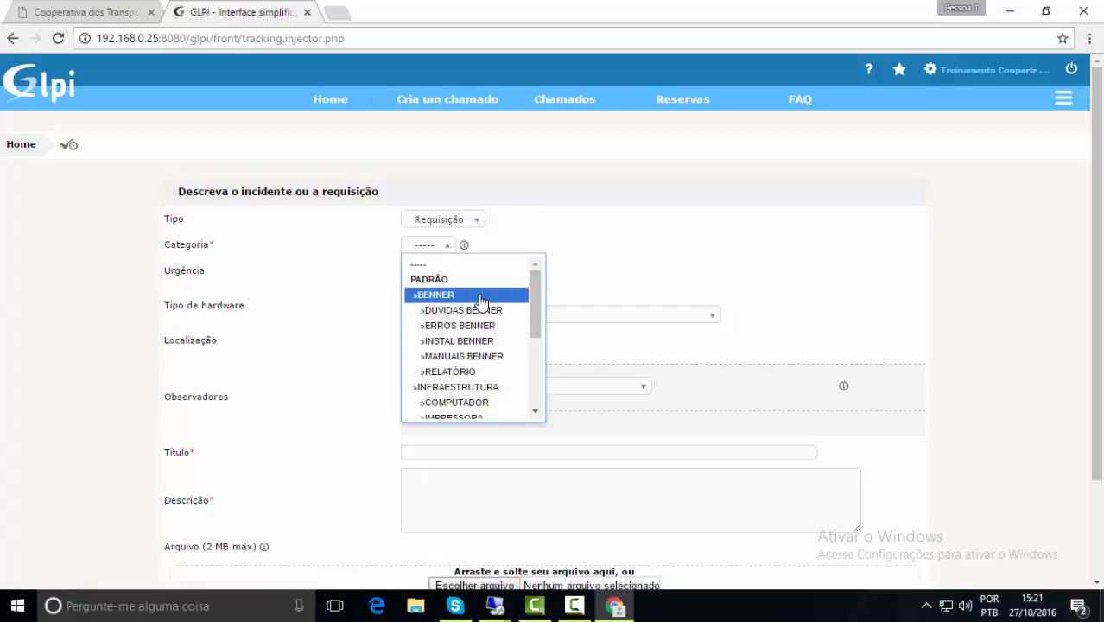
{"action": "left_click_drag", "start_coordinate": [536, 298], "coordinate": [539, 266]}
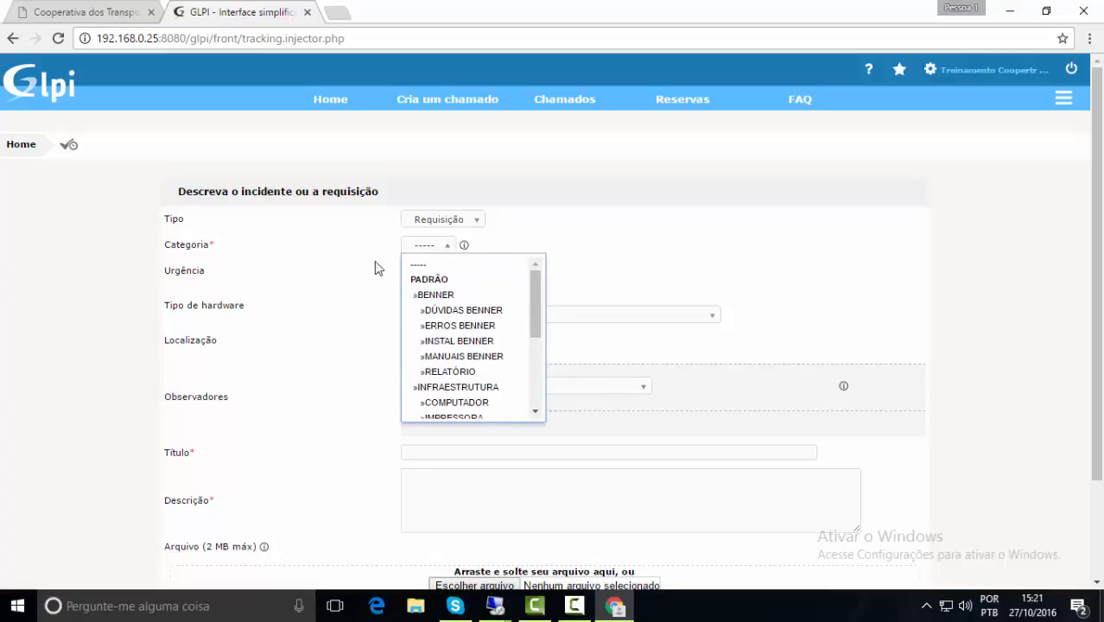
{"action": "left_click", "coordinate": [553, 235]}
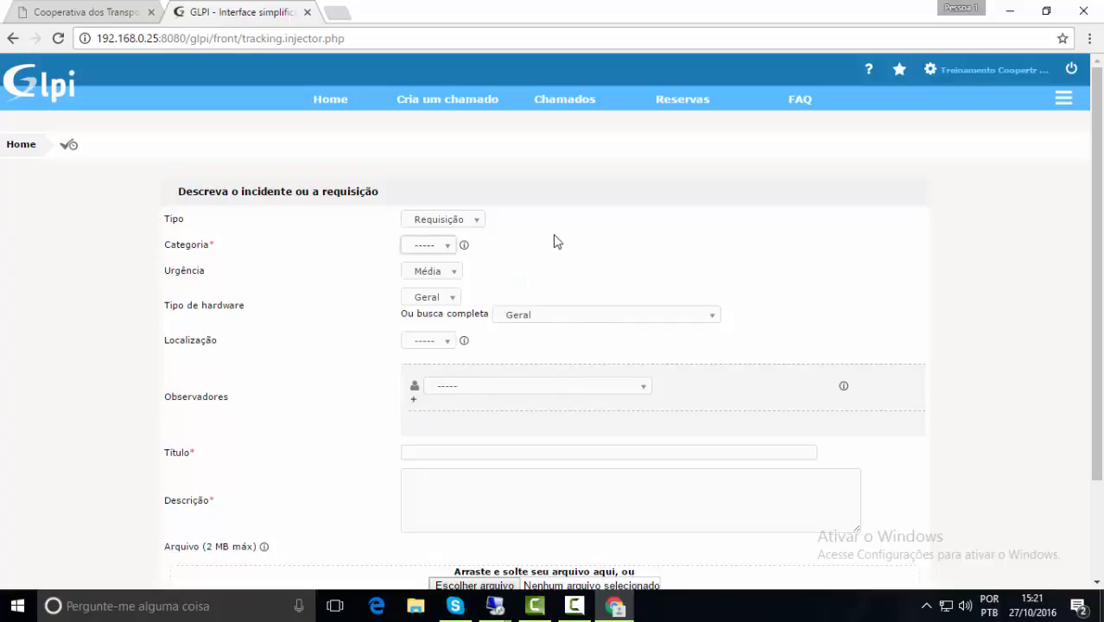
{"action": "left_click", "coordinate": [442, 248]}
{"action": "left_click_drag", "start_coordinate": [533, 319], "coordinate": [522, 388]}
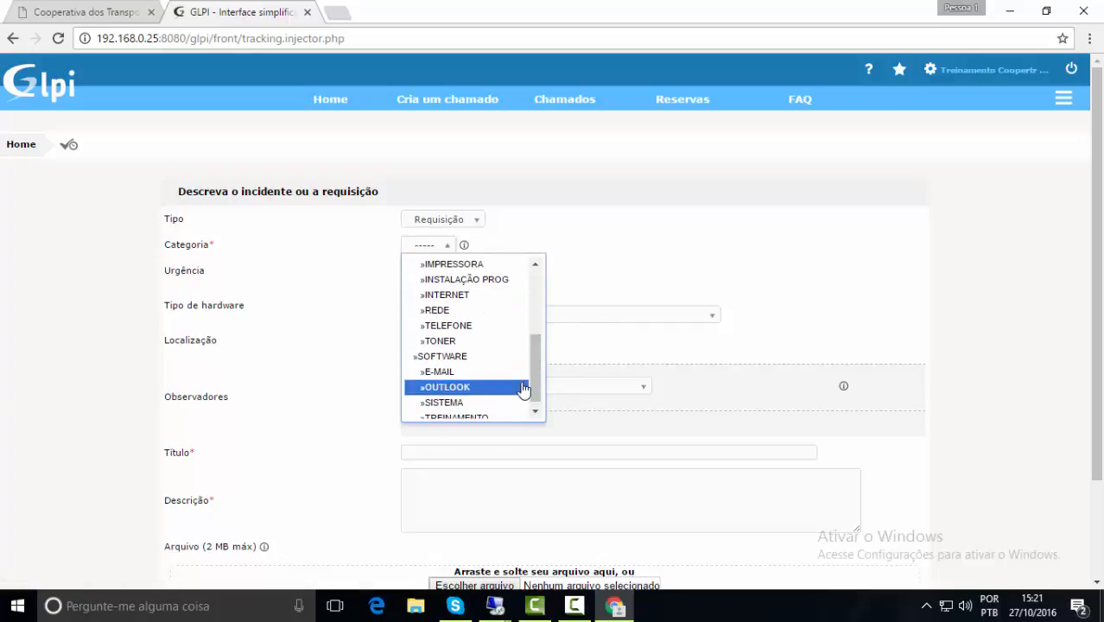
{"action": "scroll", "coordinate": [522, 389], "scroll_direction": "up", "scroll_amount": 5}
{"action": "left_click", "coordinate": [473, 524]}
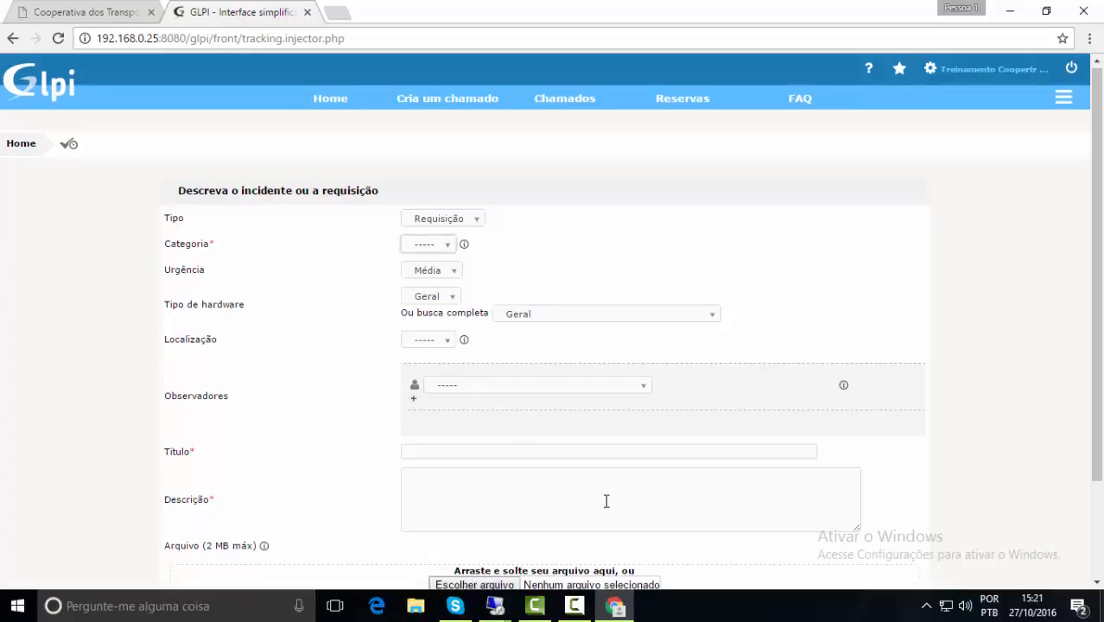
{"action": "scroll", "coordinate": [607, 500], "scroll_direction": "down", "scroll_amount": 2}
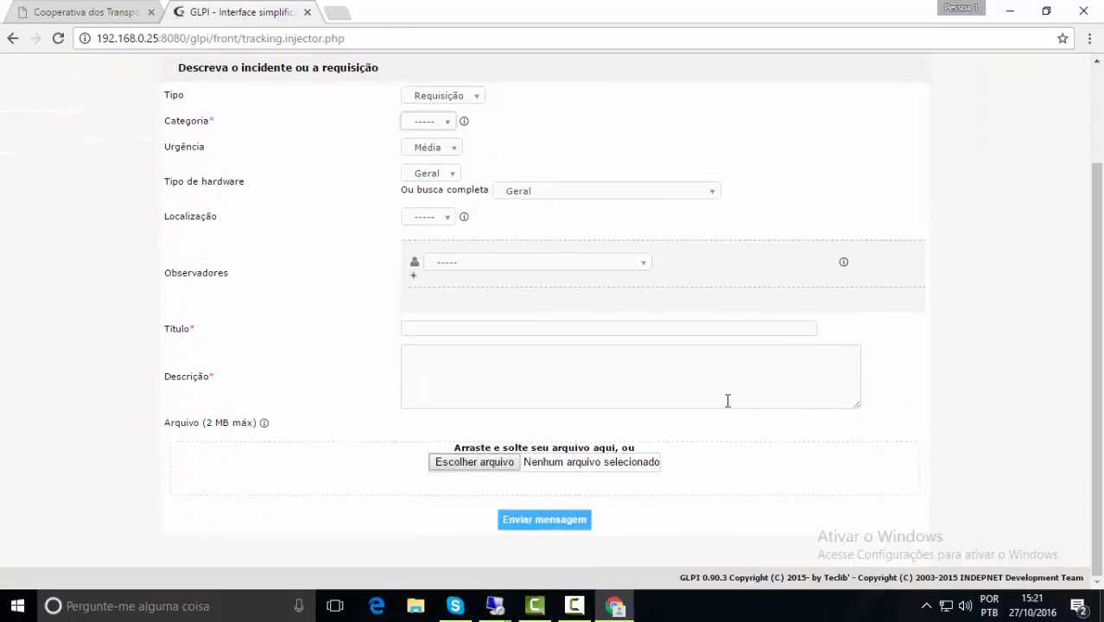
{"action": "left_click", "coordinate": [725, 399]}
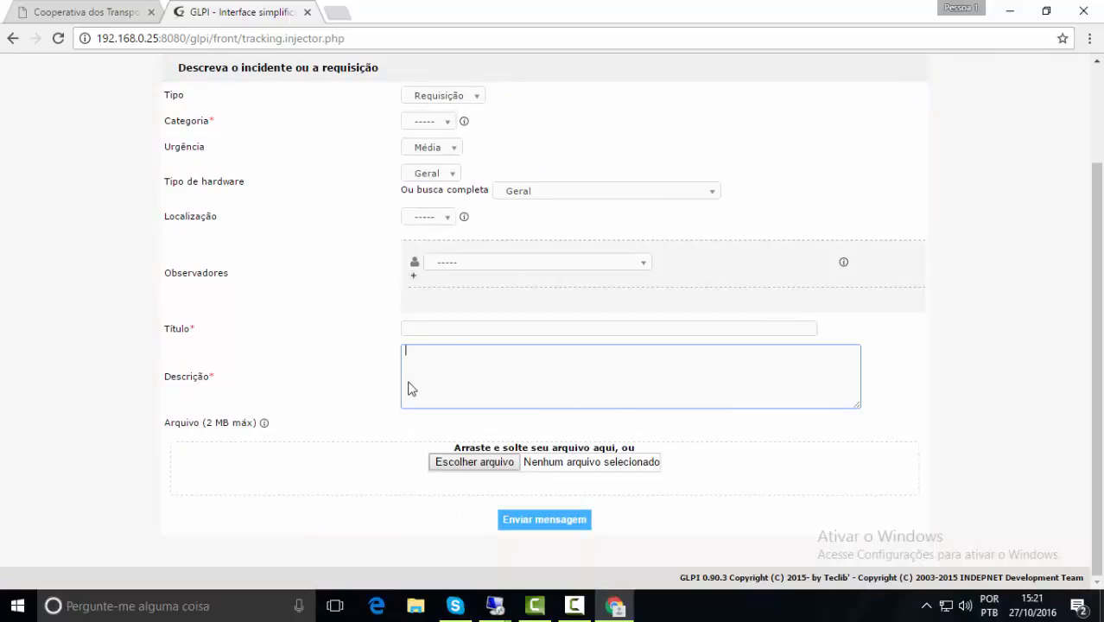
{"action": "scroll", "coordinate": [414, 263], "scroll_direction": "up", "scroll_amount": 2}
{"action": "left_click", "coordinate": [447, 246]}
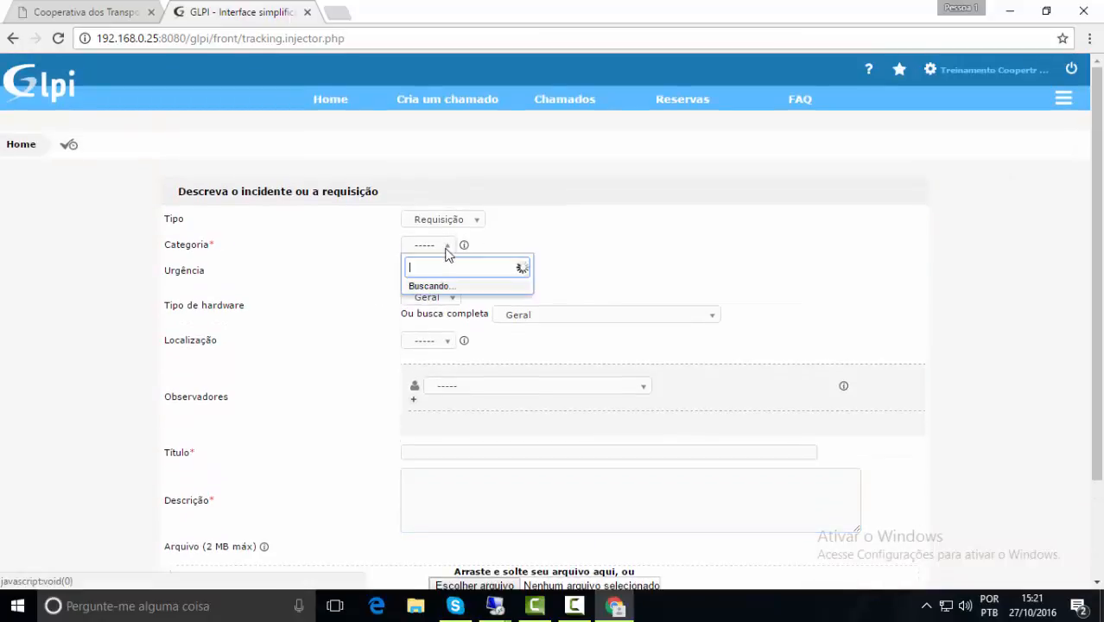
{"action": "left_click", "coordinate": [624, 240]}
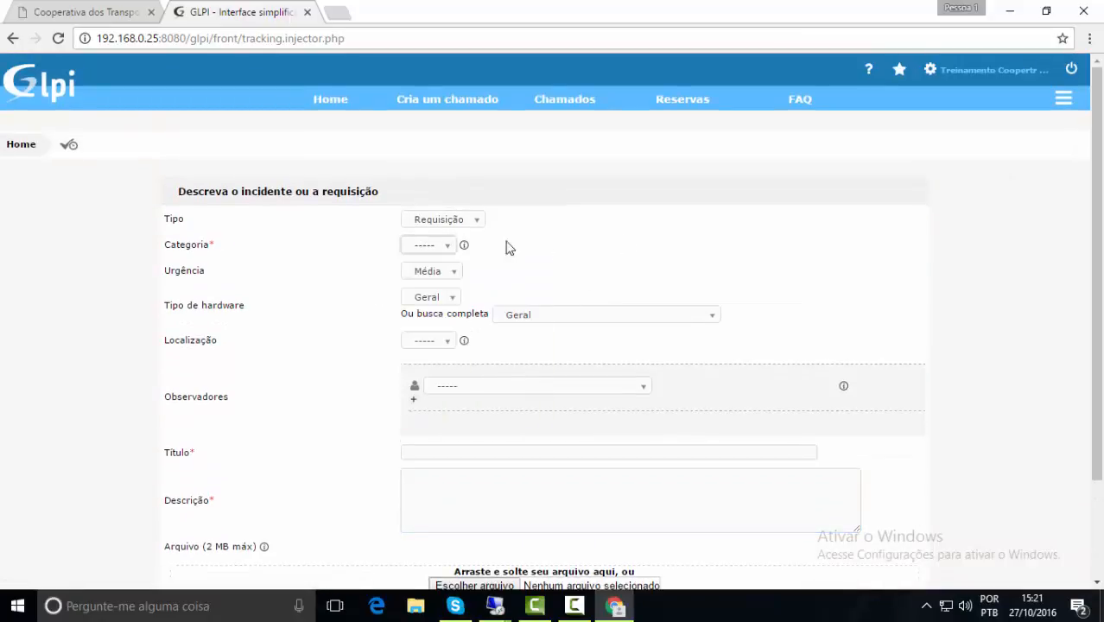
Set the ticket's Categoria to BENNER
{"action": "left_click", "coordinate": [453, 251]}
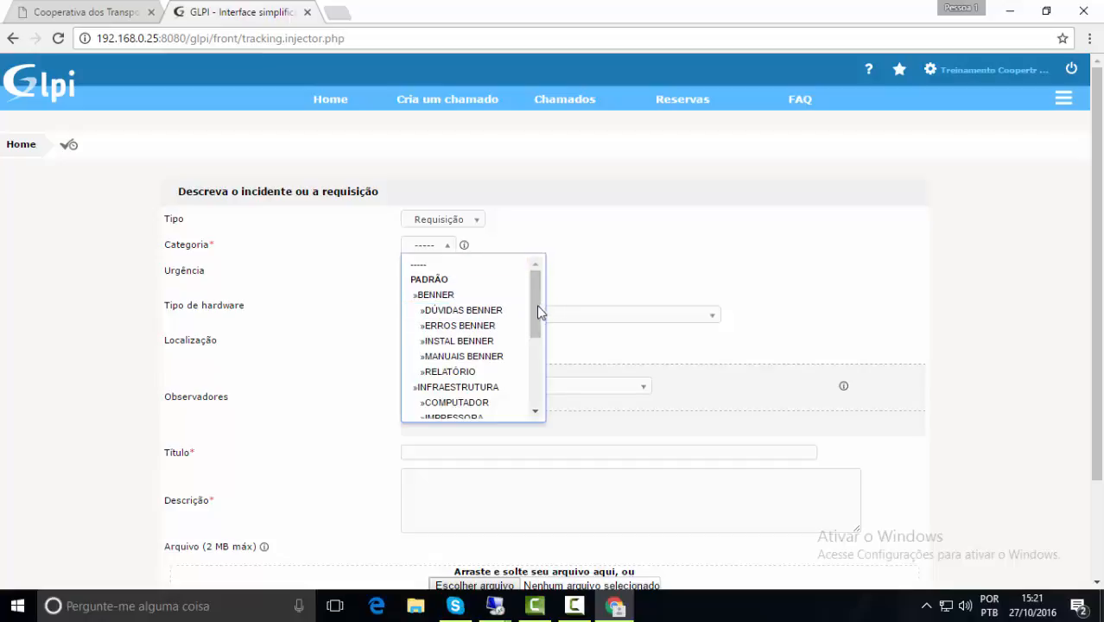
{"action": "left_click", "coordinate": [443, 296]}
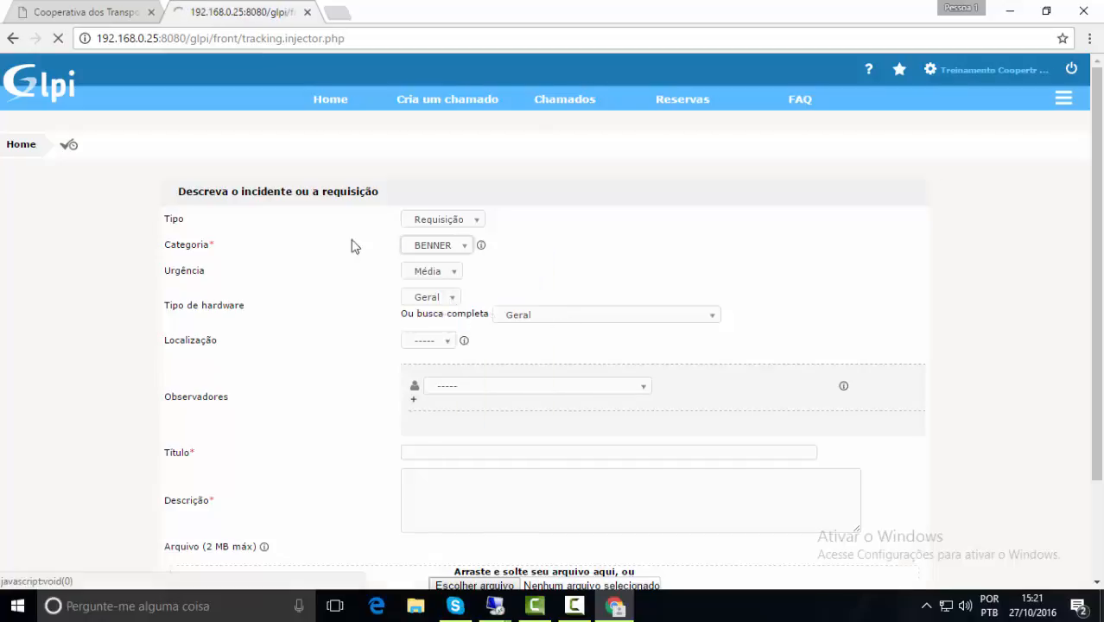
Try the urgency Muito Alta for the ticket and set Urgência back to Média
{"action": "left_click", "coordinate": [450, 273]}
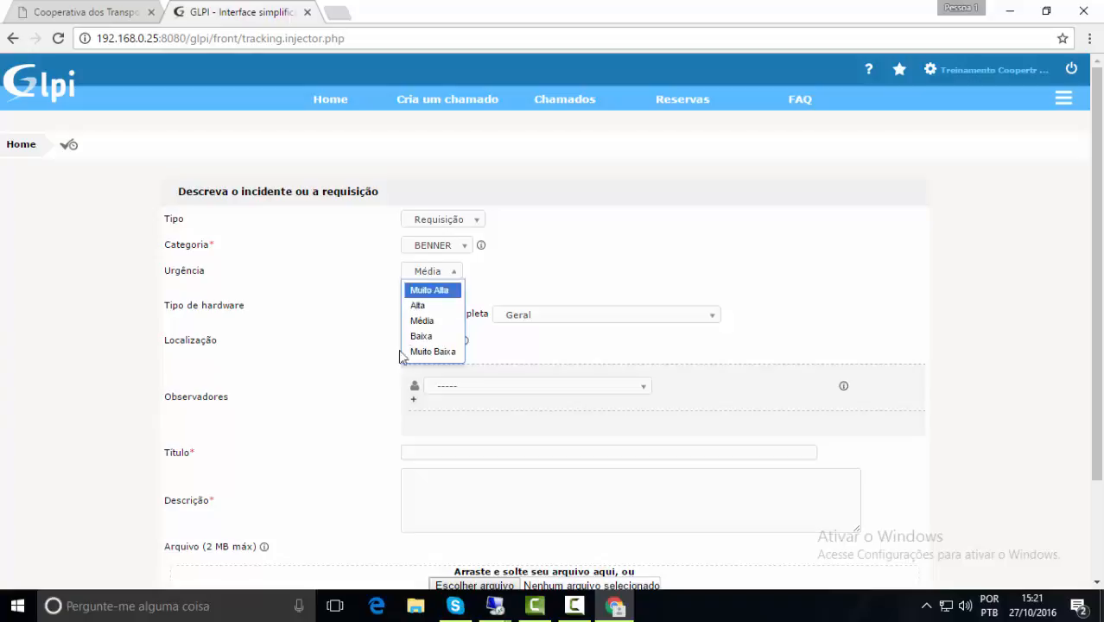
{"action": "left_click", "coordinate": [446, 291]}
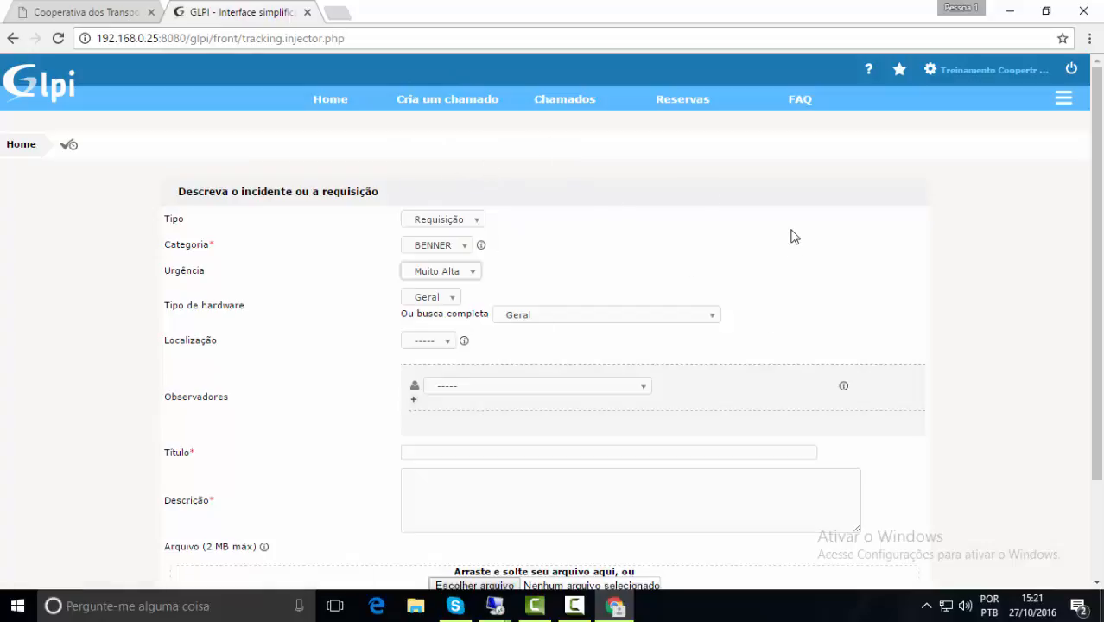
{"action": "left_click", "coordinate": [444, 275]}
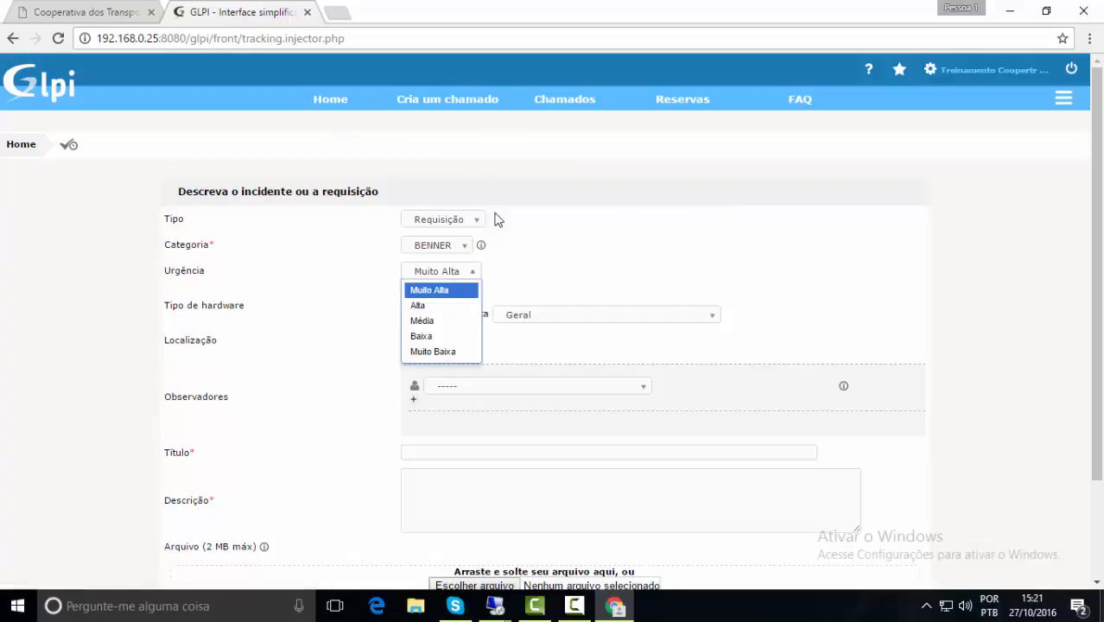
{"action": "left_click", "coordinate": [421, 320]}
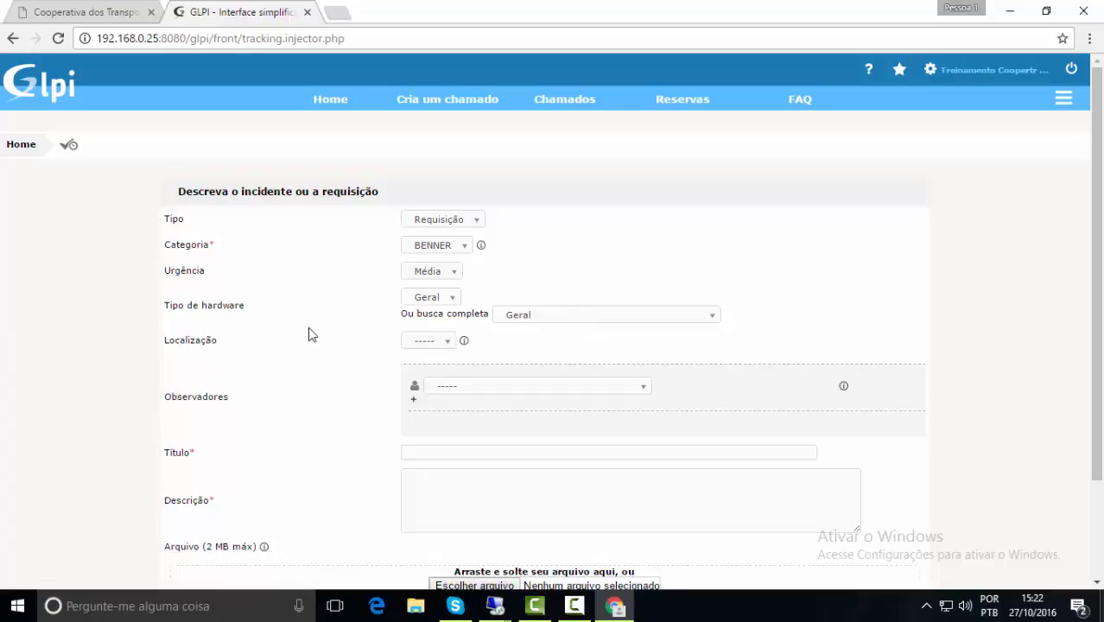
Set the ticket's Localização to the TI department
{"action": "left_click", "coordinate": [447, 347]}
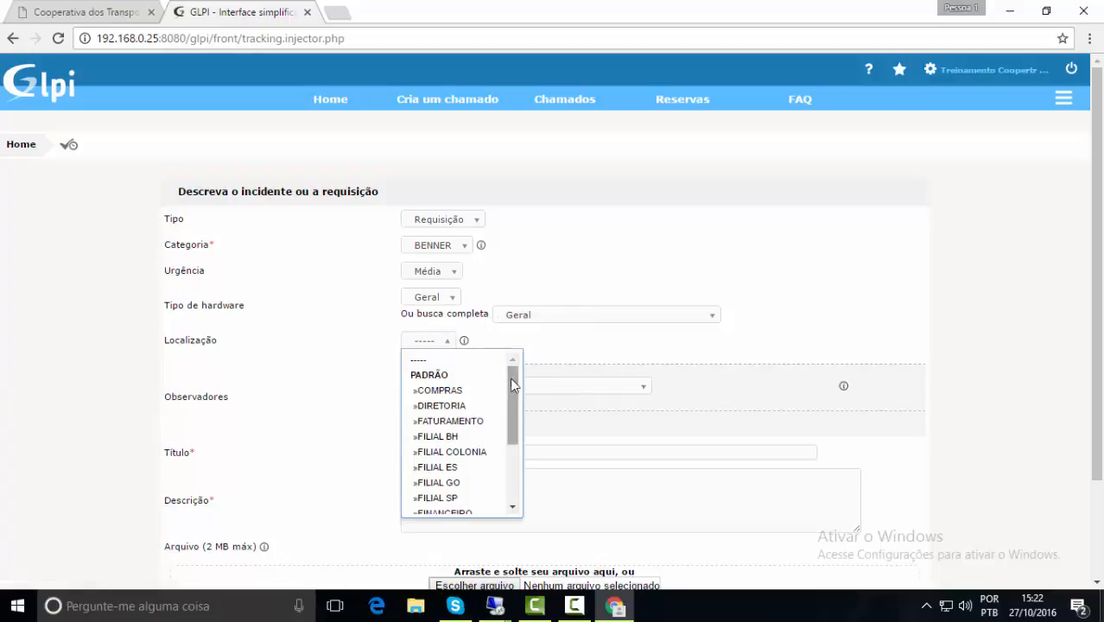
{"action": "left_click_drag", "start_coordinate": [511, 378], "coordinate": [510, 340]}
{"action": "left_click_drag", "start_coordinate": [511, 404], "coordinate": [522, 489]}
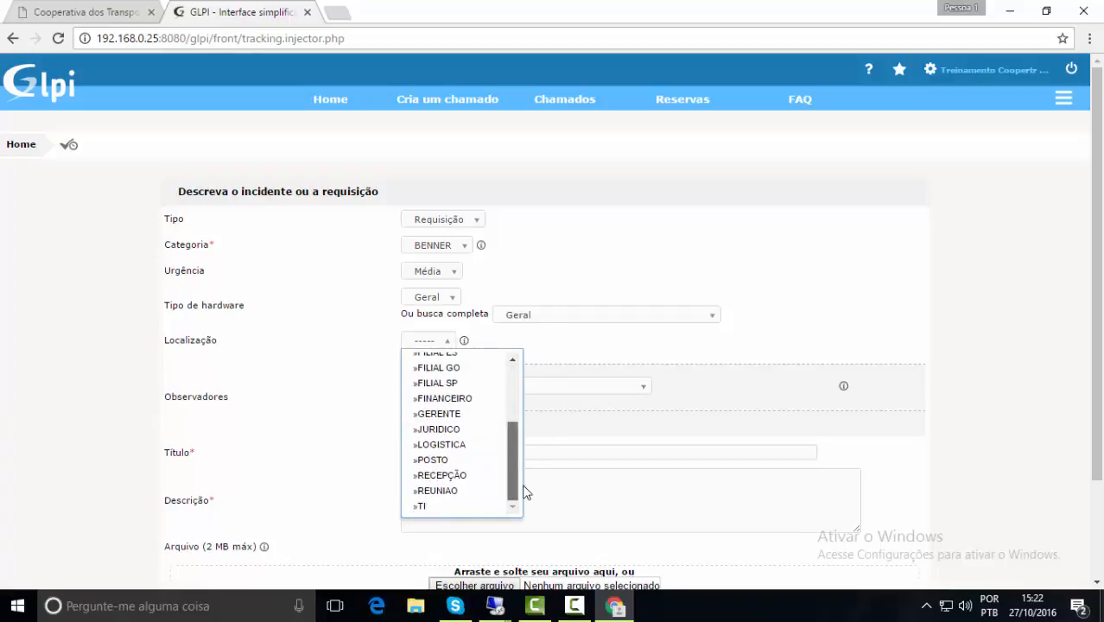
{"action": "left_click", "coordinate": [431, 507]}
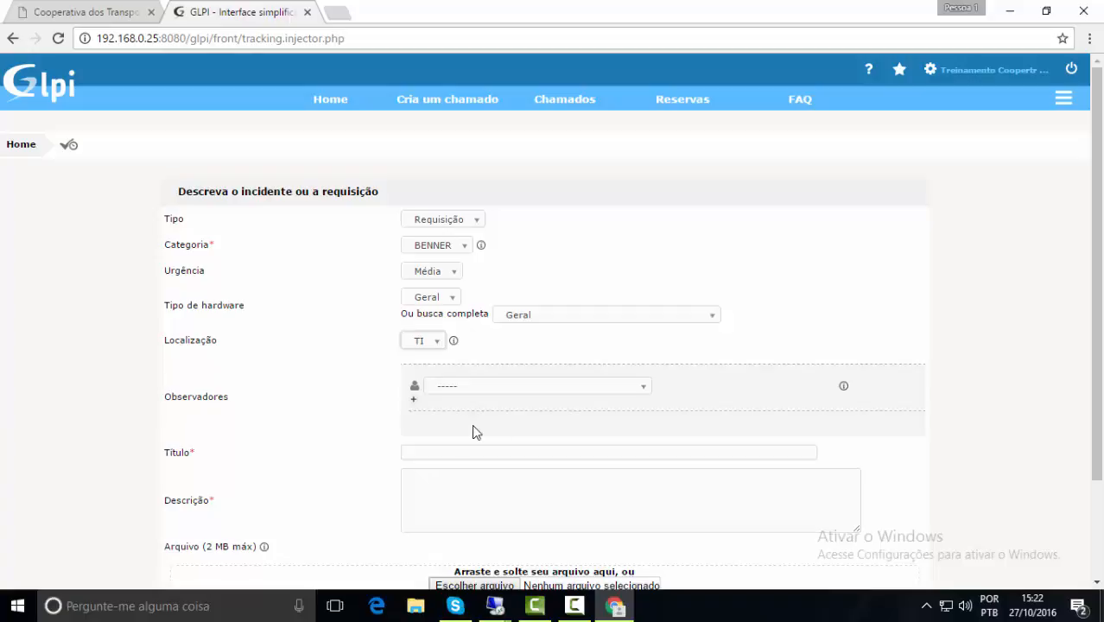
Change the ticket's Categoria to TONER under INFRAESTRUTURA
{"action": "left_click", "coordinate": [461, 256]}
{"action": "left_click_drag", "start_coordinate": [535, 296], "coordinate": [540, 378]}
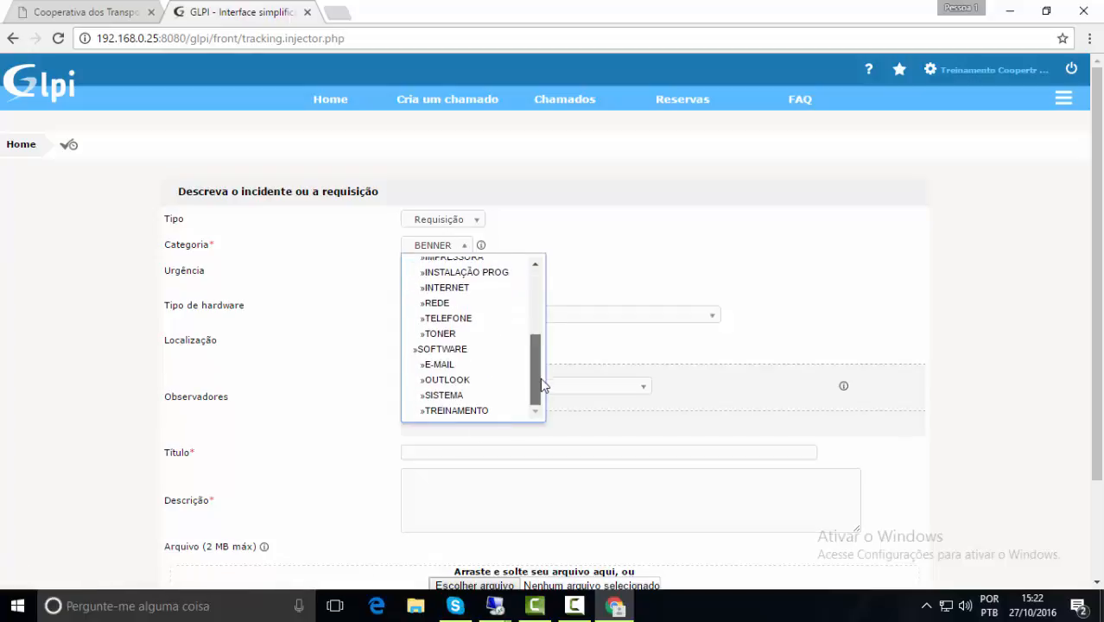
{"action": "left_click", "coordinate": [440, 333]}
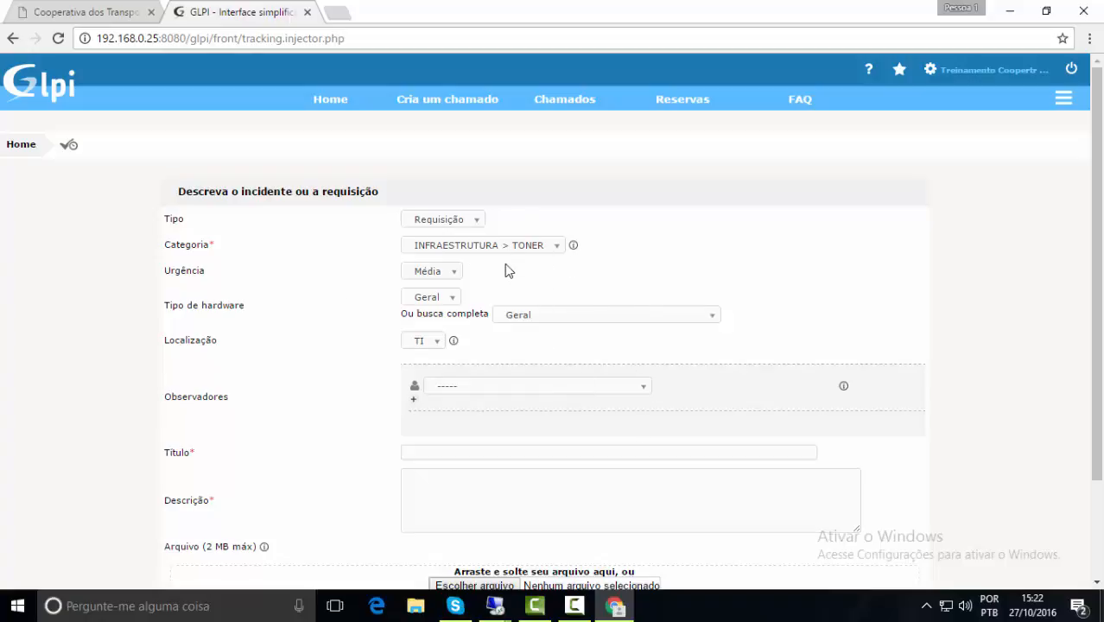
Look through the people available under Observadores and add the first listed person as an observer
{"action": "left_click", "coordinate": [510, 387]}
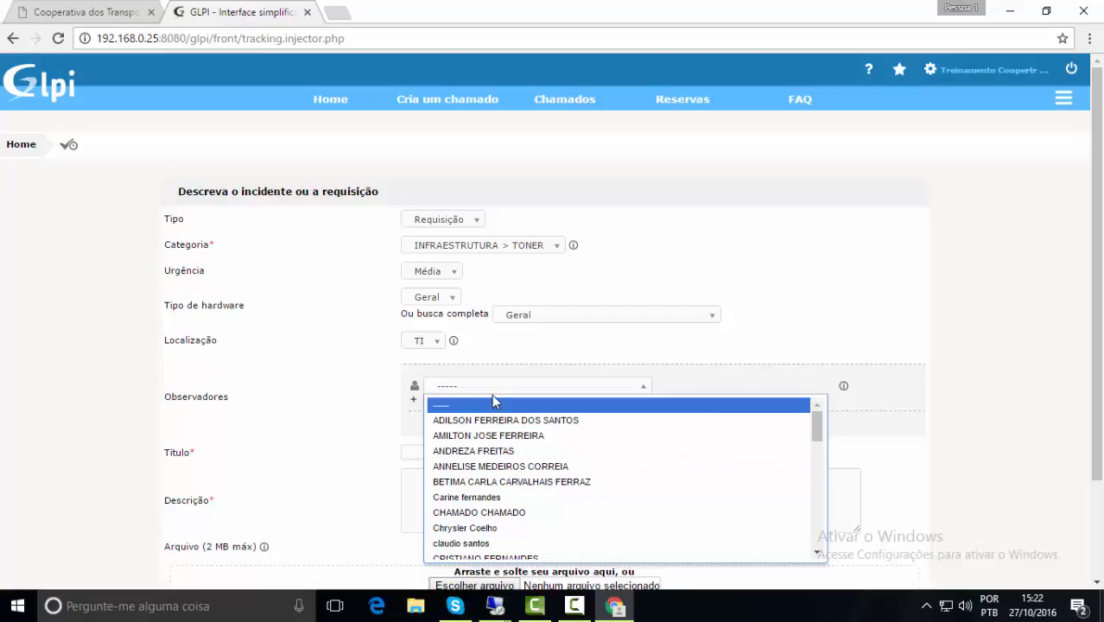
{"action": "scroll", "coordinate": [592, 481], "scroll_direction": "down", "scroll_amount": 5}
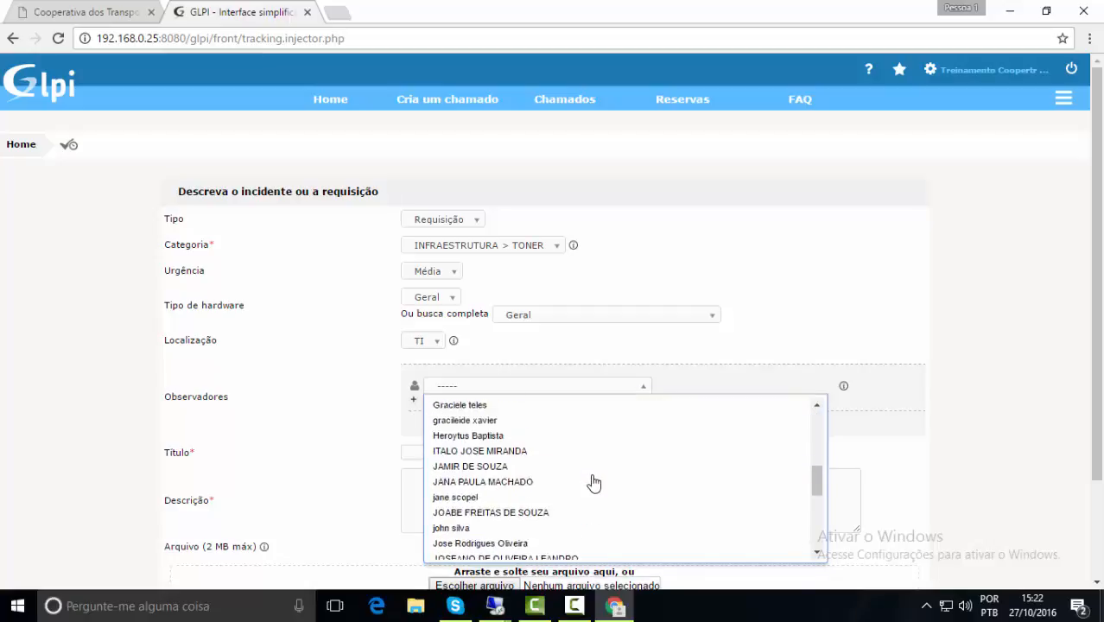
{"action": "scroll", "coordinate": [592, 481], "scroll_direction": "down", "scroll_amount": 6}
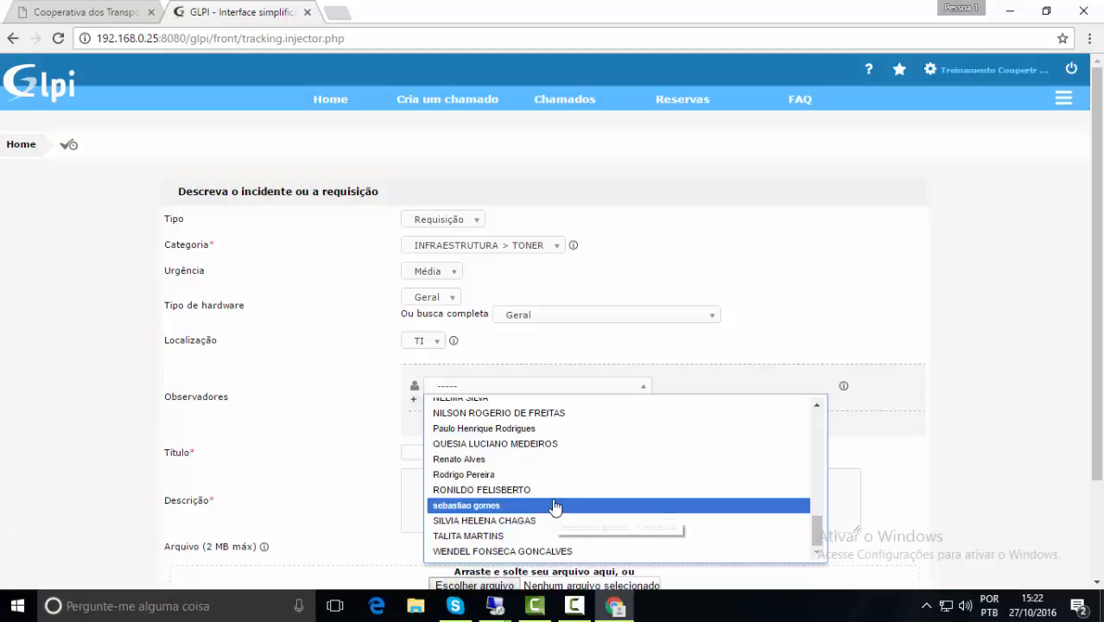
{"action": "scroll", "coordinate": [557, 506], "scroll_direction": "down", "scroll_amount": 2}
{"action": "scroll", "coordinate": [538, 387], "scroll_direction": "up", "scroll_amount": 5}
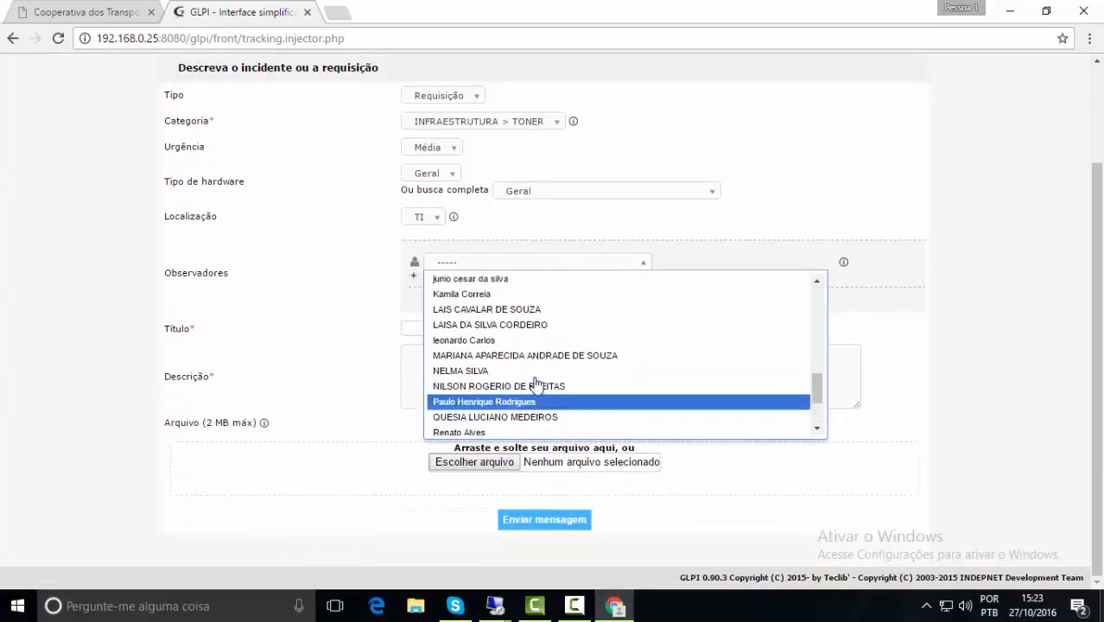
{"action": "scroll", "coordinate": [547, 356], "scroll_direction": "up", "scroll_amount": 3}
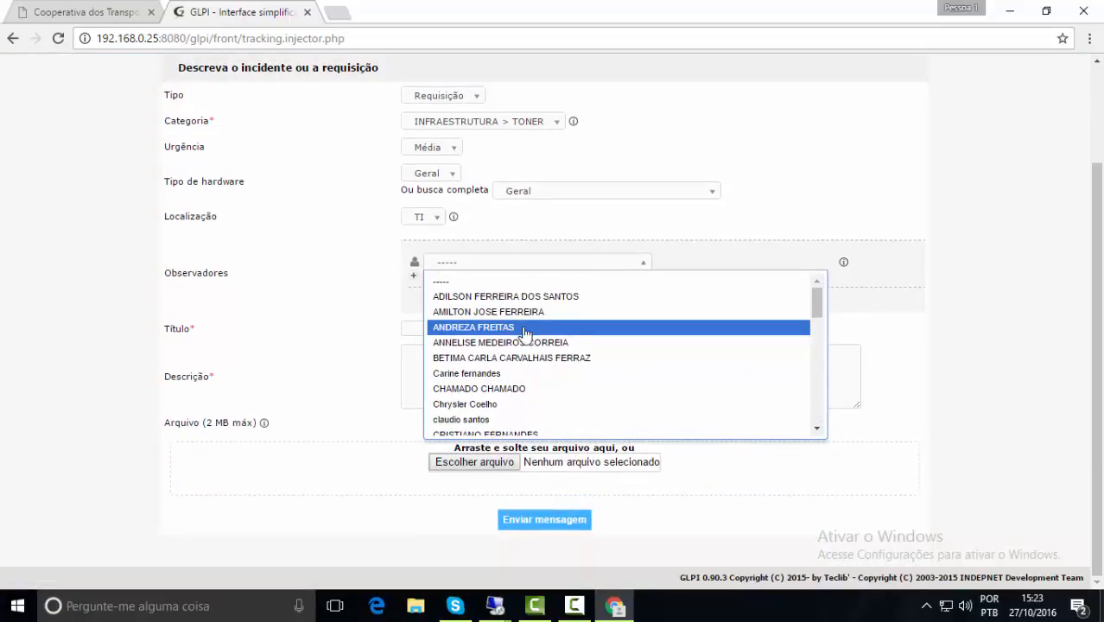
{"action": "scroll", "coordinate": [516, 325], "scroll_direction": "up", "scroll_amount": 1}
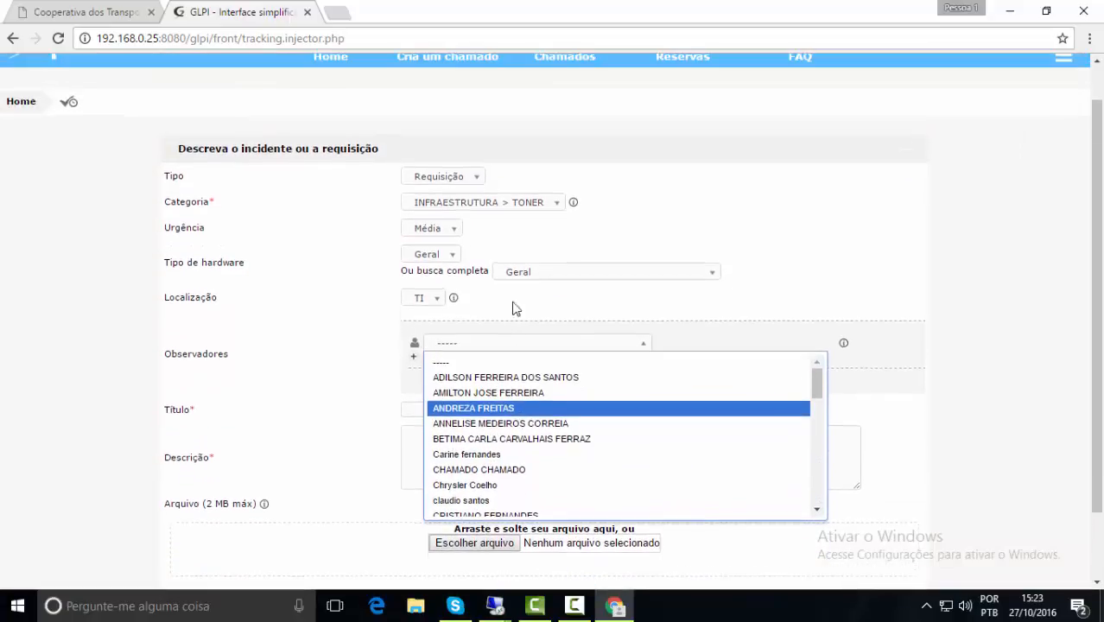
{"action": "left_click", "coordinate": [506, 377]}
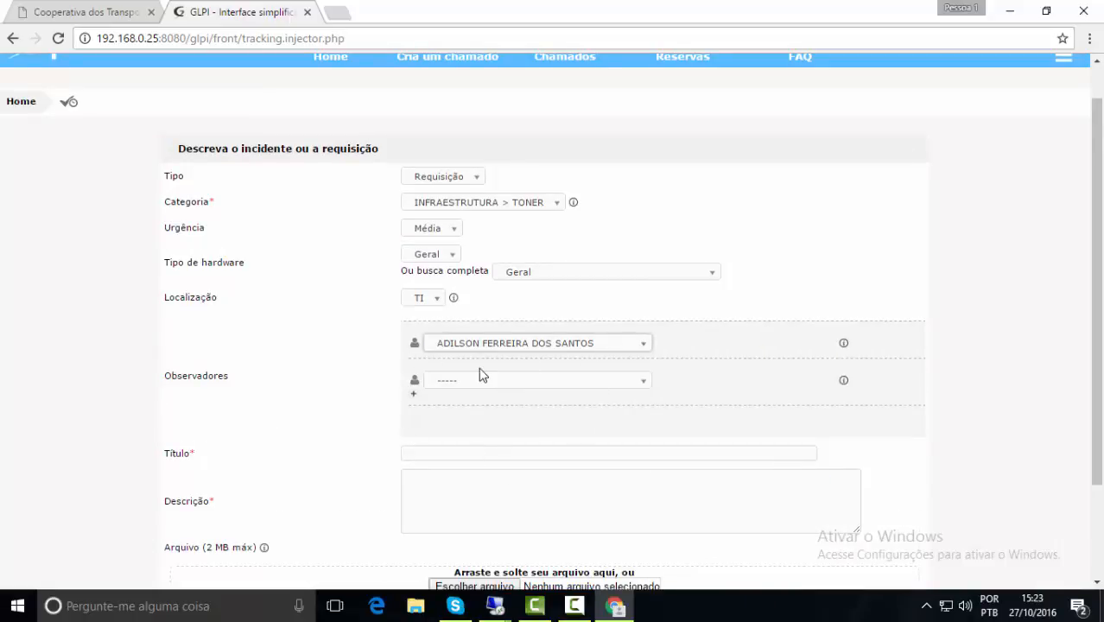
Enter the title "Toner com Pouca Tinta" and the description "toner esta com pouca tinta, a página esta muito clara. favor trocar o toner"
{"action": "left_click", "coordinate": [444, 454]}
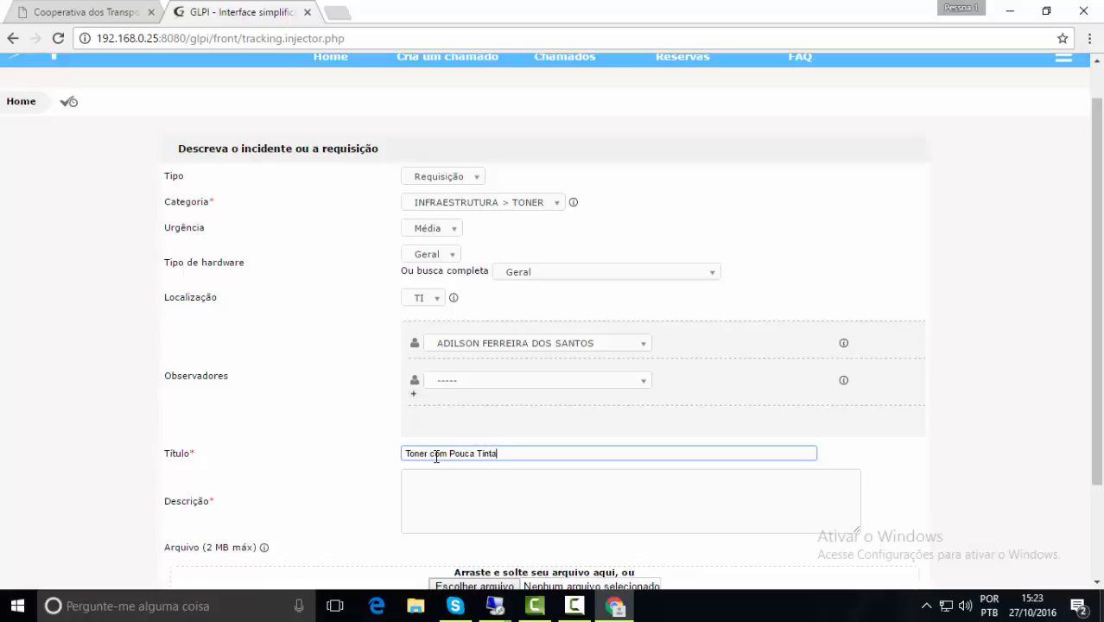
{"action": "key", "text": "Tab"}
{"action": "scroll", "coordinate": [436, 457], "scroll_direction": "down", "scroll_amount": 3}
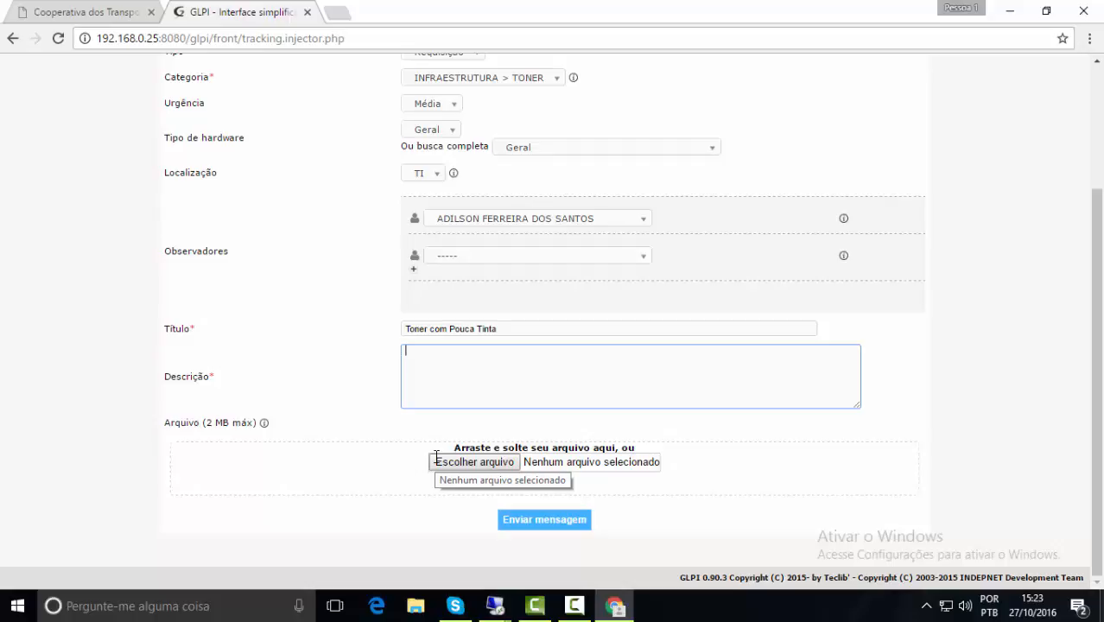
{"action": "type", "text": "toner"}
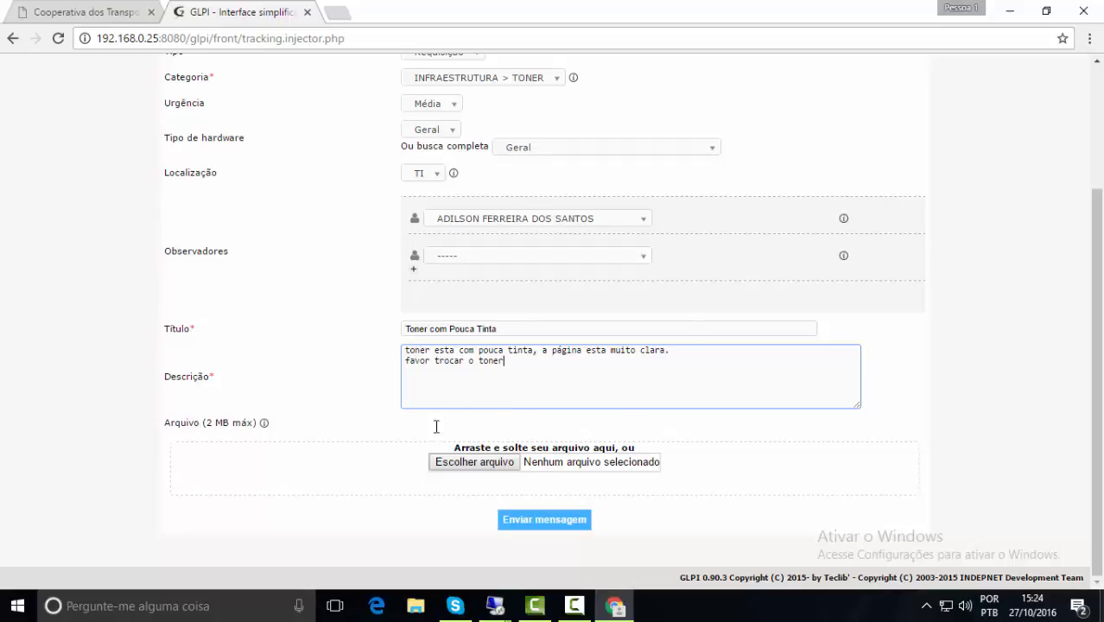
Attach the file TONER.xlsx from the Área de Trabalho folder to the ticket
{"action": "scroll", "coordinate": [545, 360], "scroll_direction": "up", "scroll_amount": 2}
{"action": "scroll", "coordinate": [545, 357], "scroll_direction": "down", "scroll_amount": 2}
{"action": "left_click", "coordinate": [475, 464]}
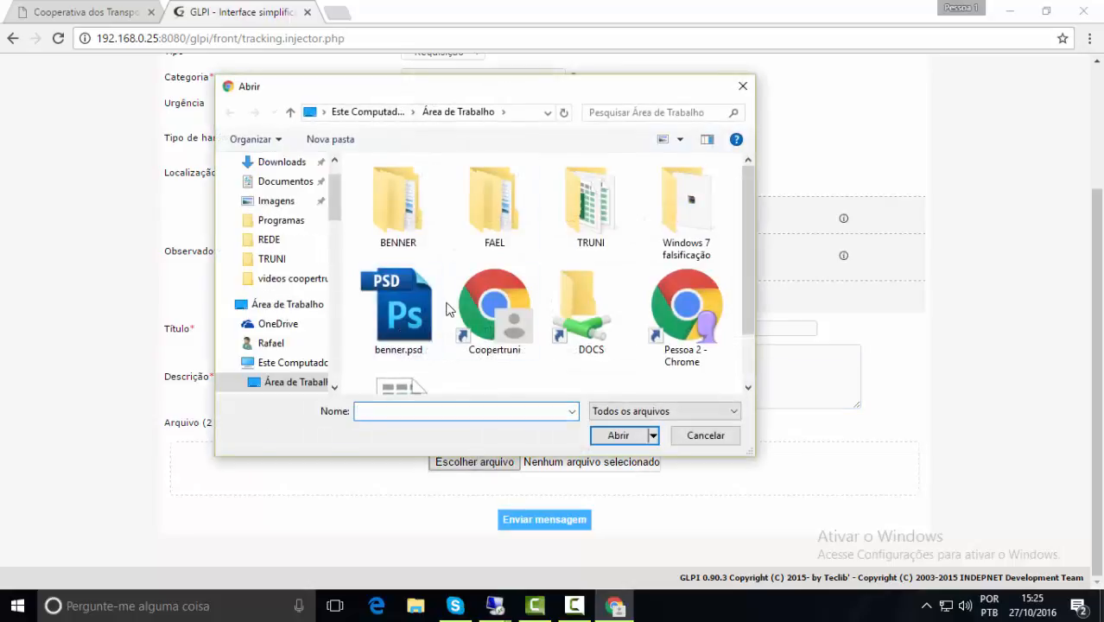
{"action": "scroll", "coordinate": [432, 315], "scroll_direction": "down", "scroll_amount": 1}
{"action": "left_click", "coordinate": [423, 339]}
{"action": "left_click", "coordinate": [617, 436]}
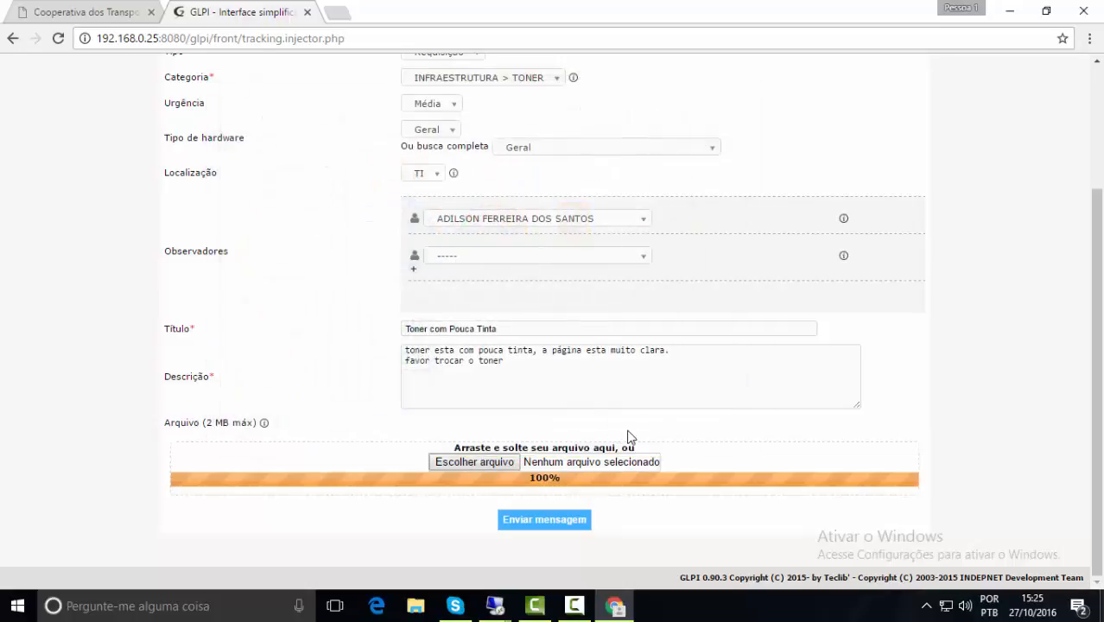
{"action": "scroll", "coordinate": [639, 426], "scroll_direction": "down", "scroll_amount": 1}
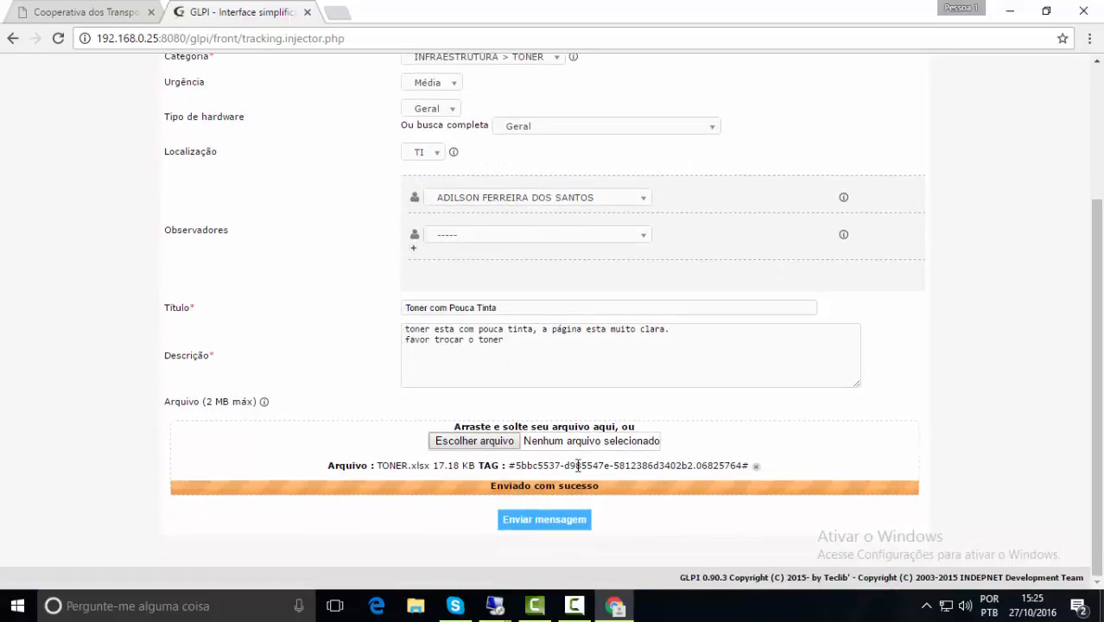
Submit the completed toner ticket and view the ticket status overview on the Home page
{"action": "left_click", "coordinate": [549, 534]}
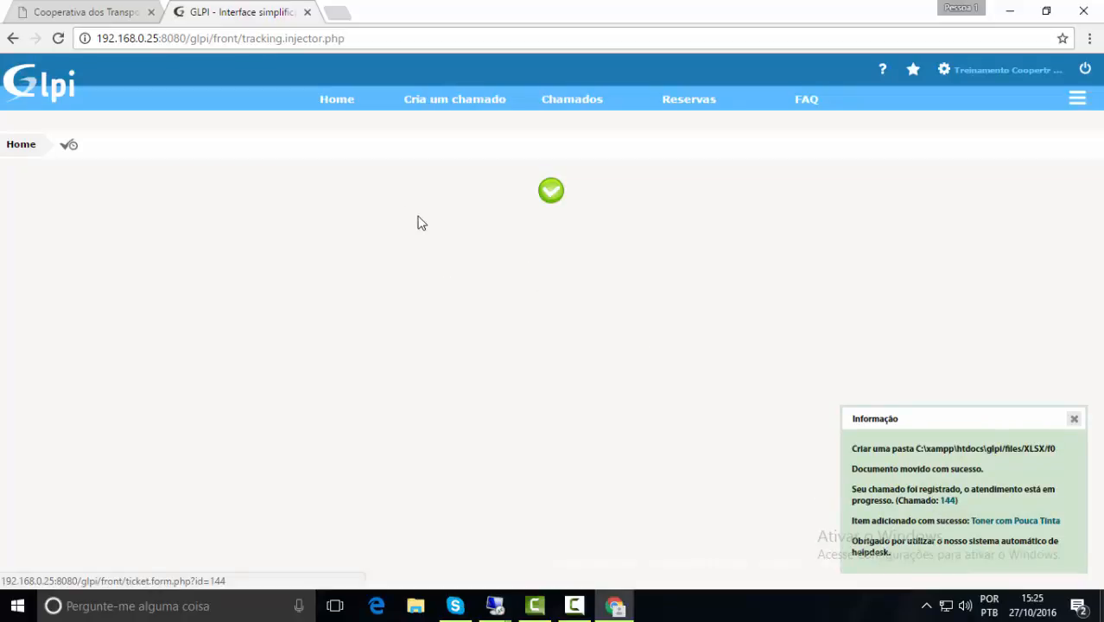
{"action": "left_click", "coordinate": [331, 98]}
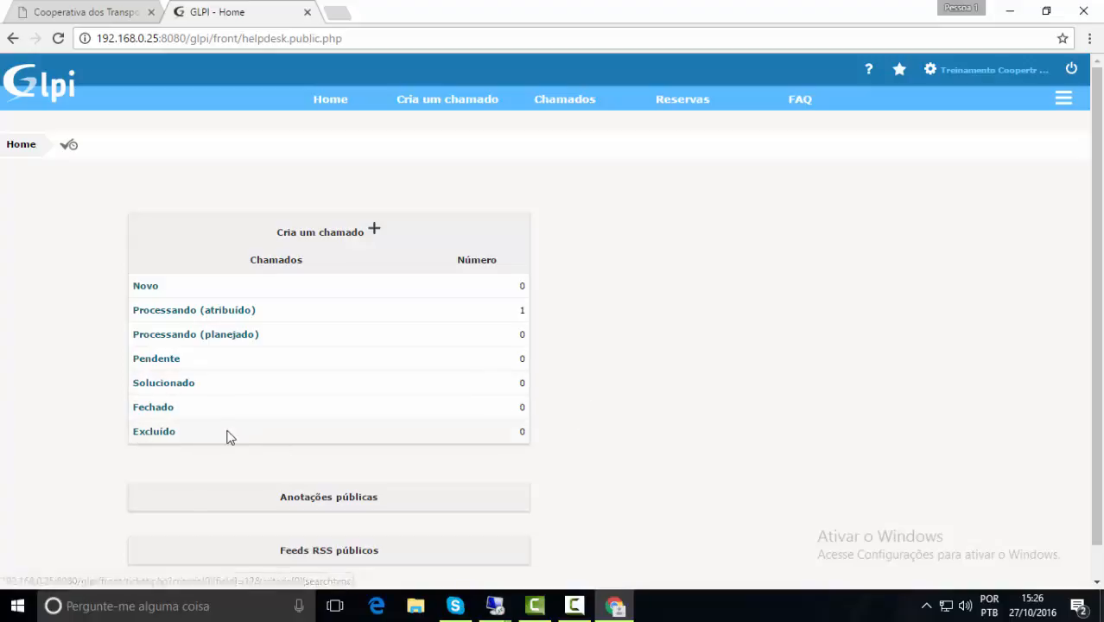
{"action": "scroll", "coordinate": [254, 428], "scroll_direction": "down", "scroll_amount": 1}
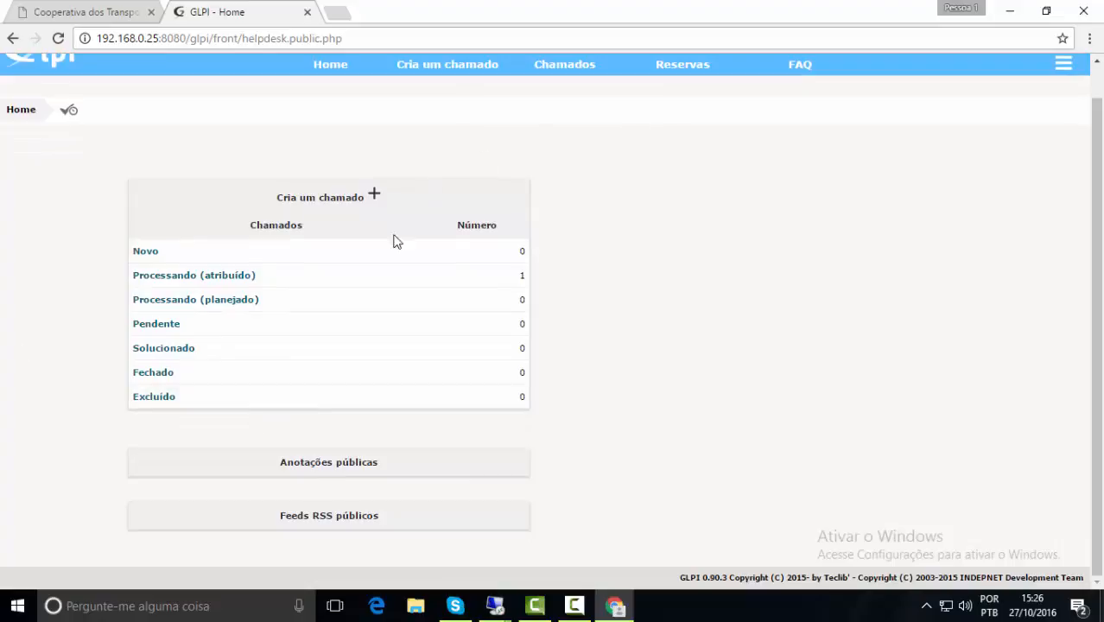
{"action": "scroll", "coordinate": [513, 180], "scroll_direction": "up", "scroll_amount": 1}
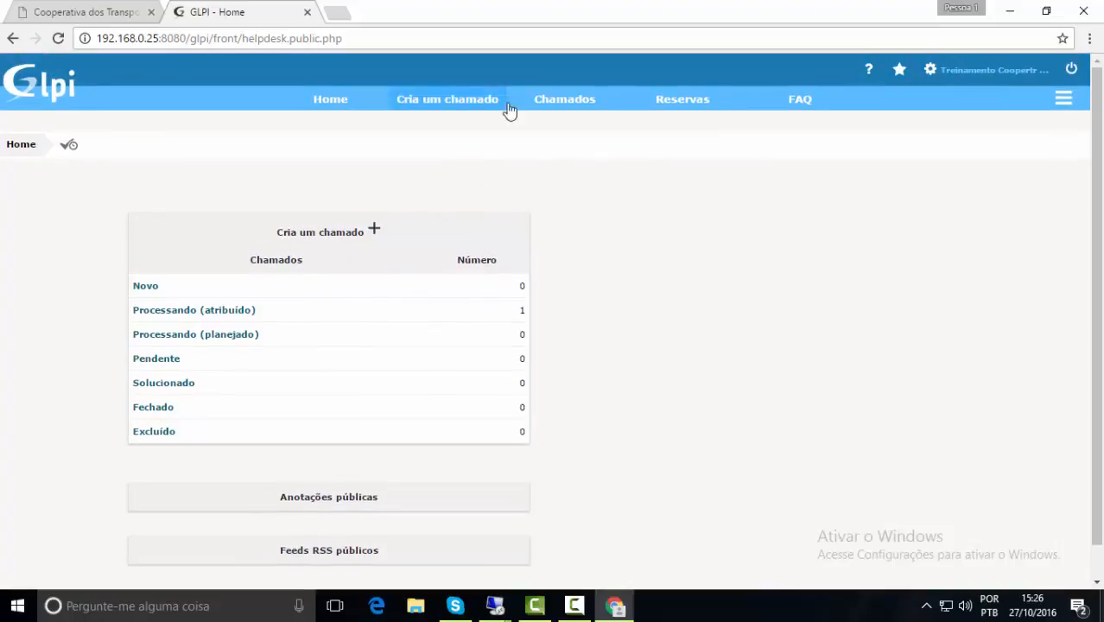
View the Chamados ticket list and return to the Home overview
{"action": "left_click", "coordinate": [562, 105]}
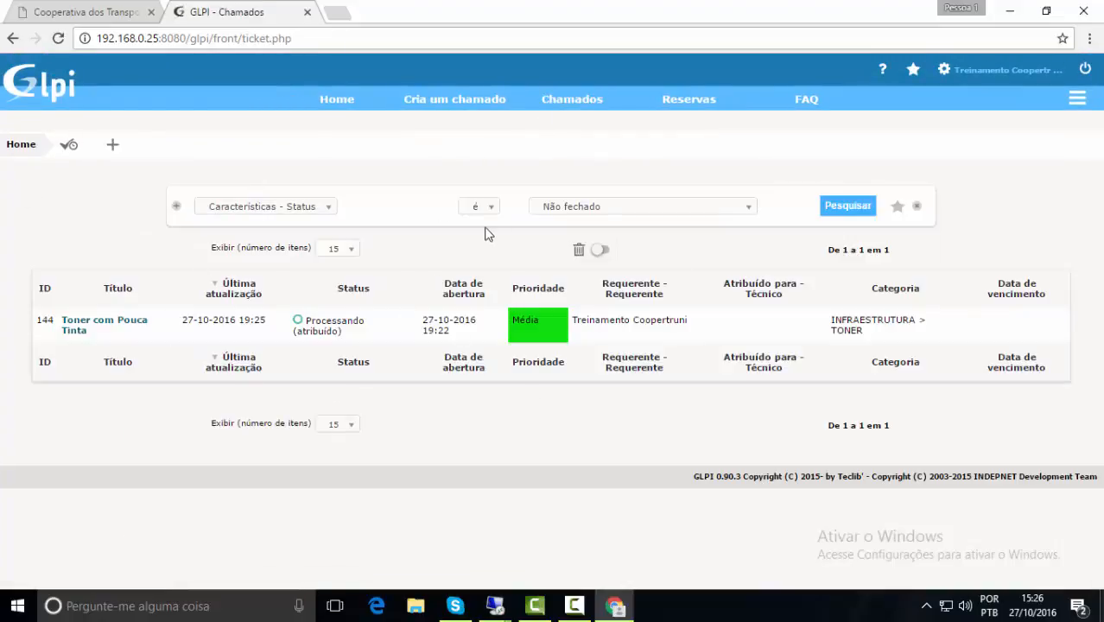
{"action": "left_click", "coordinate": [466, 100]}
{"action": "left_click", "coordinate": [348, 113]}
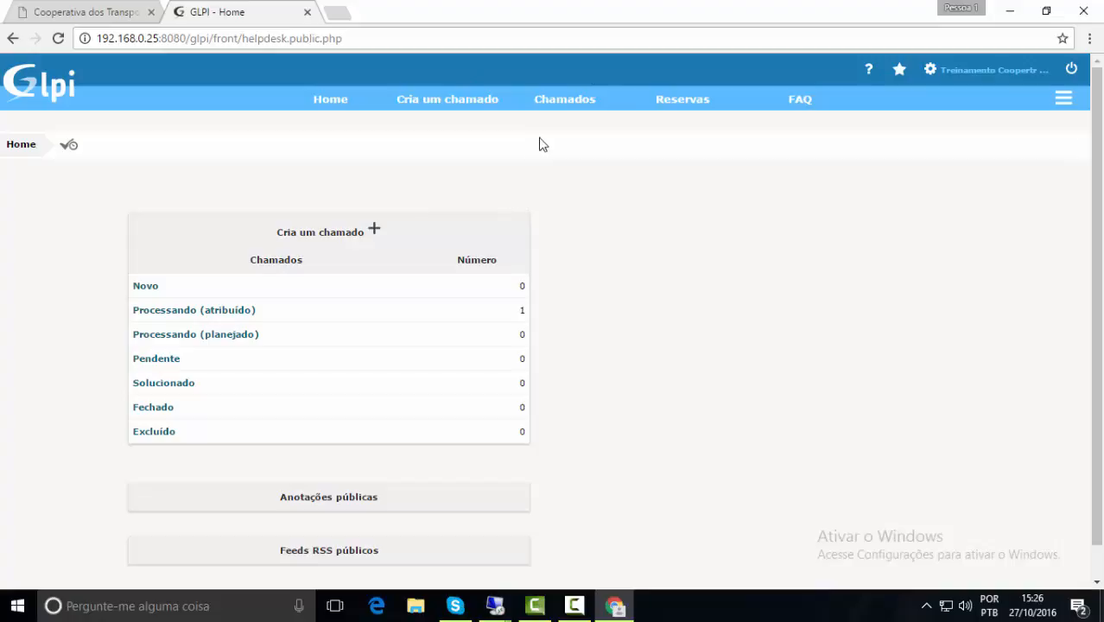
Open the "Toner com Pouca Tinta" ticket from the Chamados list and review its dates, status, category, actors and description
{"action": "left_click", "coordinate": [569, 108]}
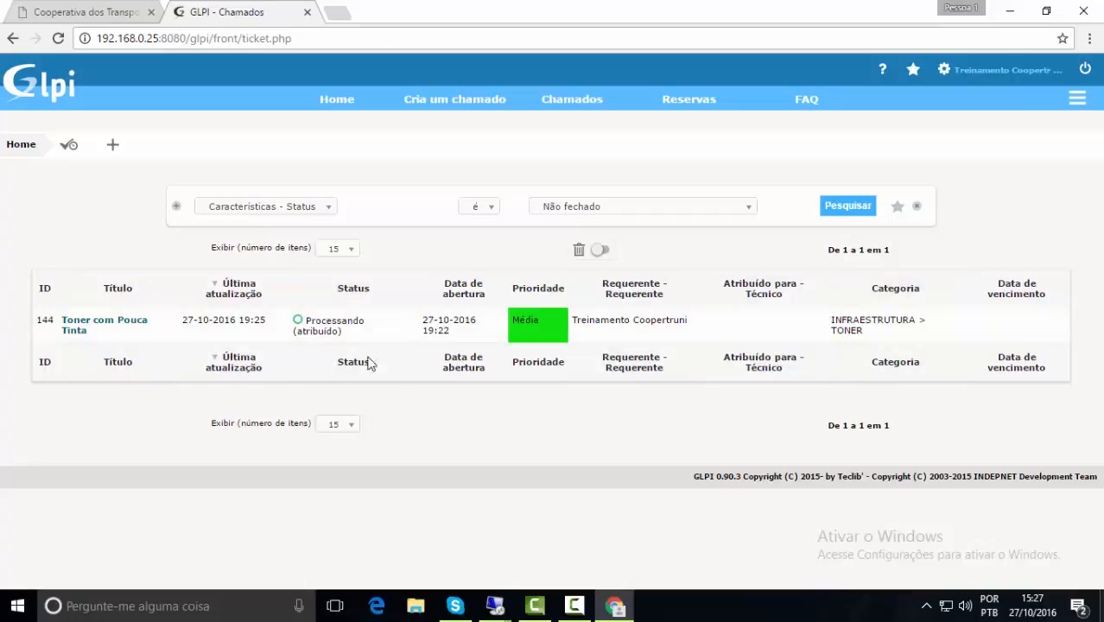
{"action": "left_click", "coordinate": [93, 329]}
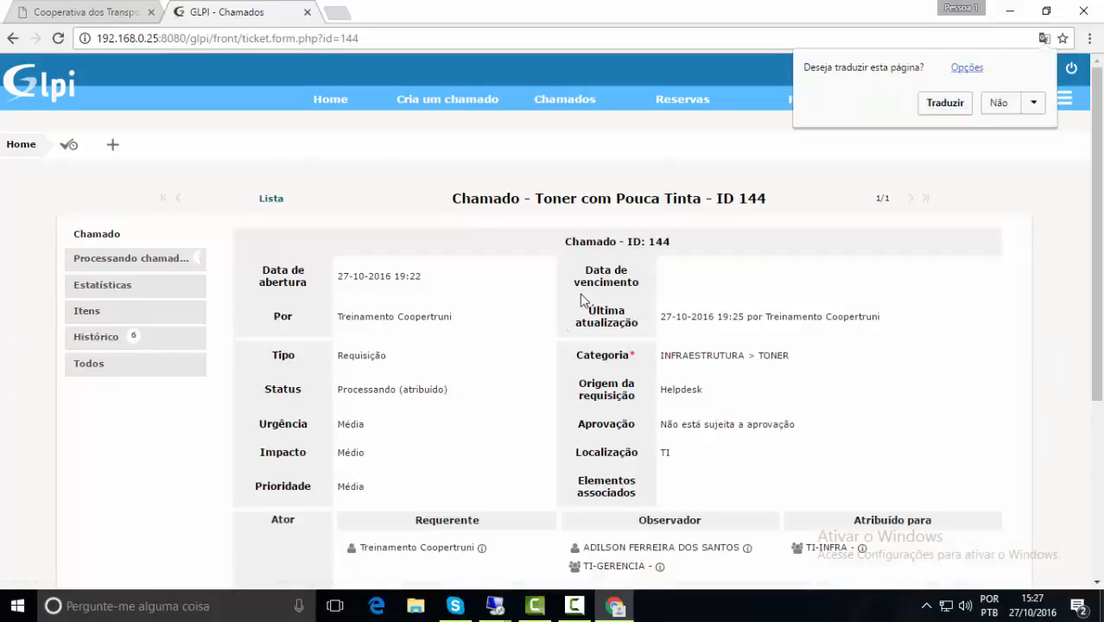
{"action": "scroll", "coordinate": [481, 293], "scroll_direction": "down", "scroll_amount": 1}
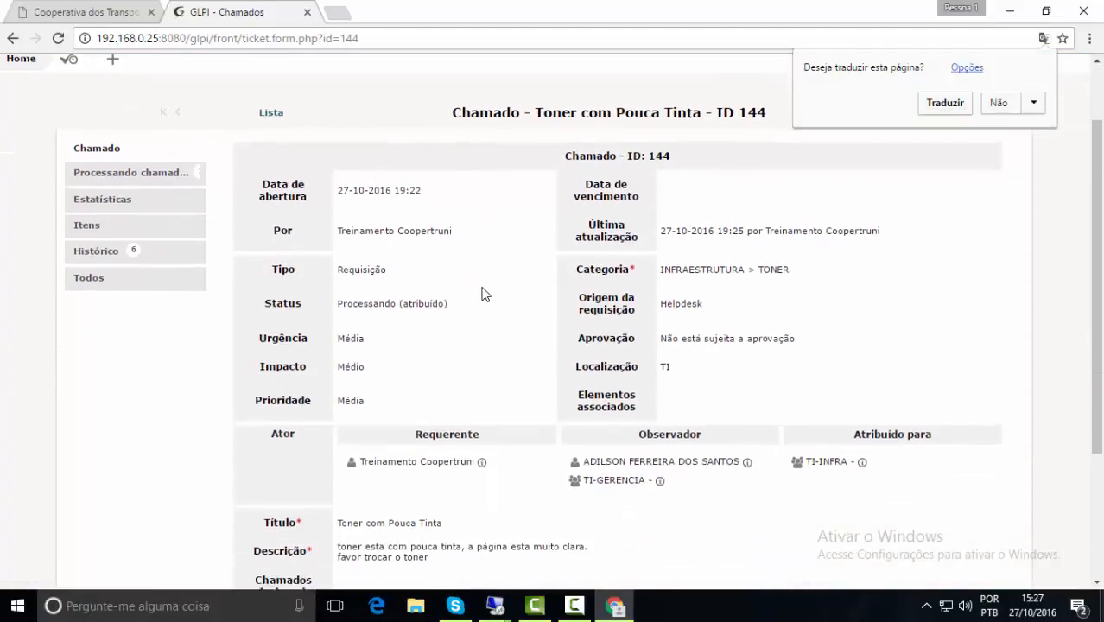
{"action": "scroll", "coordinate": [481, 293], "scroll_direction": "down", "scroll_amount": 3}
{"action": "scroll", "coordinate": [483, 293], "scroll_direction": "up", "scroll_amount": 3}
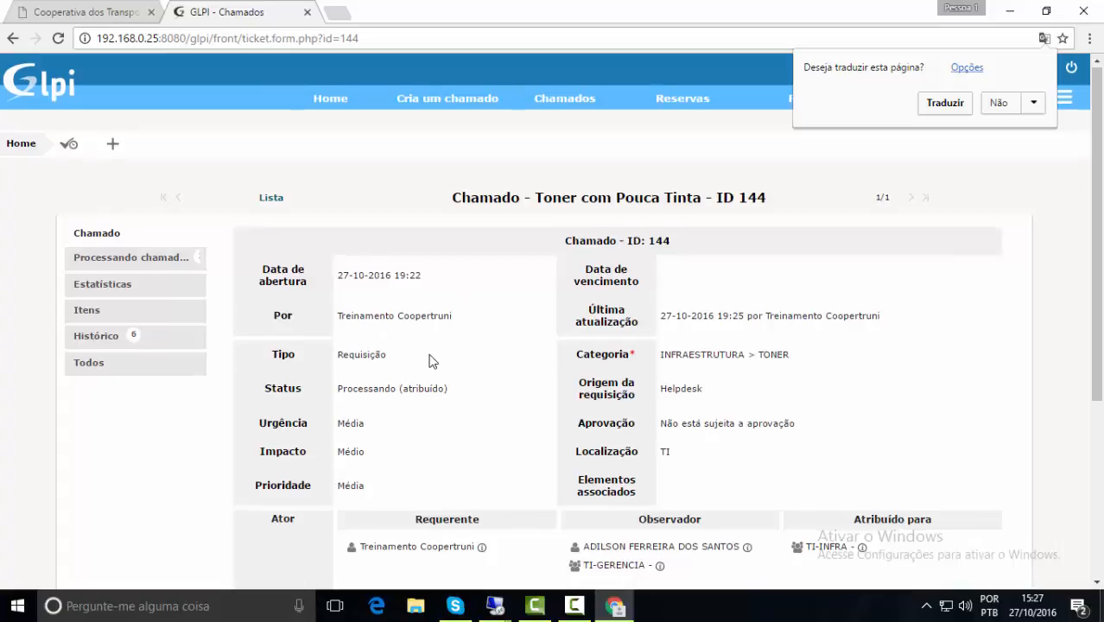
{"action": "scroll", "coordinate": [439, 359], "scroll_direction": "down", "scroll_amount": 1}
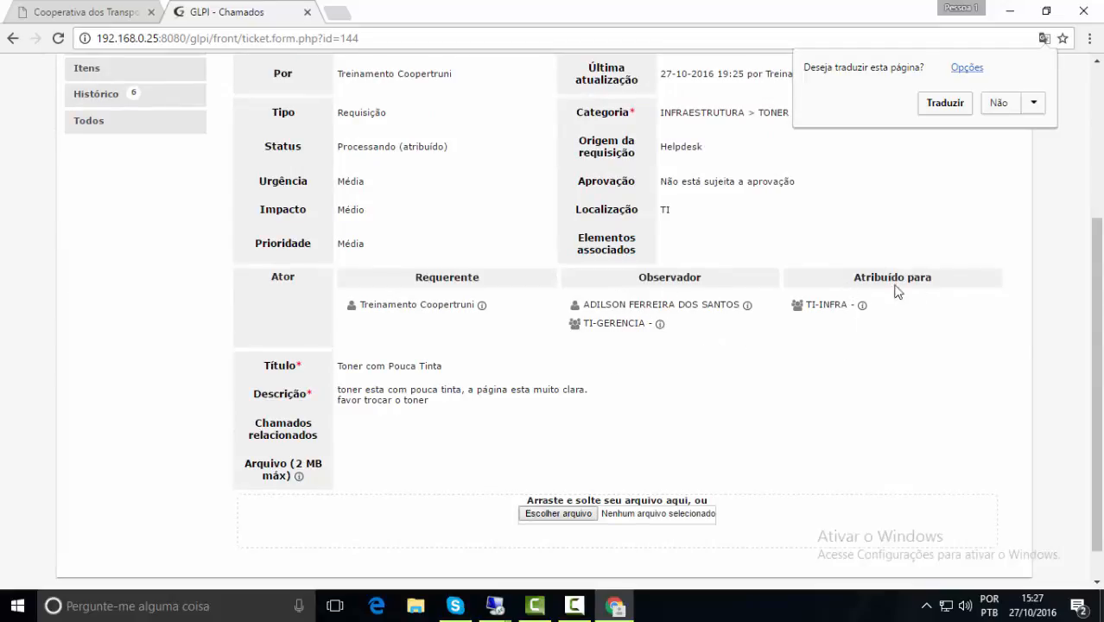
{"action": "scroll", "coordinate": [826, 364], "scroll_direction": "down", "scroll_amount": 1}
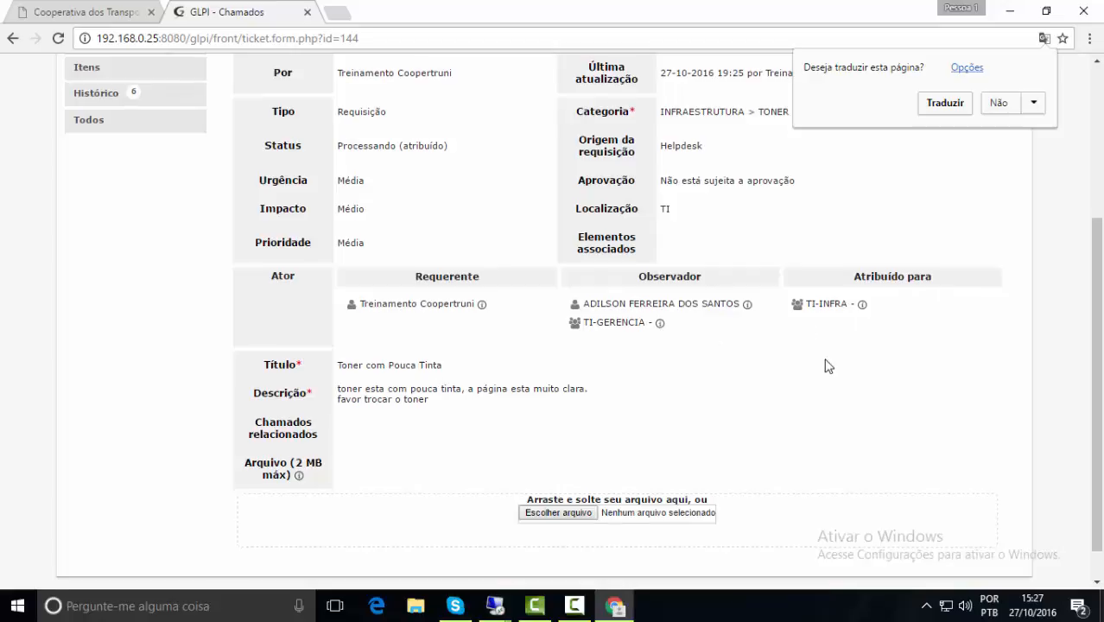
{"action": "scroll", "coordinate": [136, 320], "scroll_direction": "up", "scroll_amount": 4}
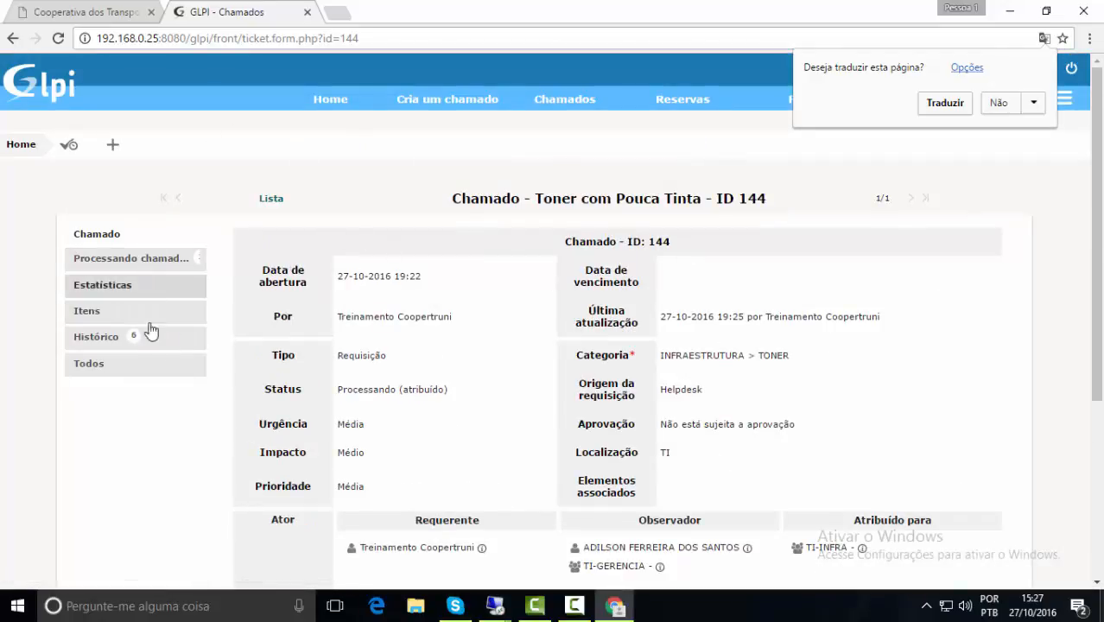
Examine the ticket's processing, Estatísticas, Itens, Histórico and Todos sections, and return to its main Chamado details
{"action": "left_click", "coordinate": [147, 261]}
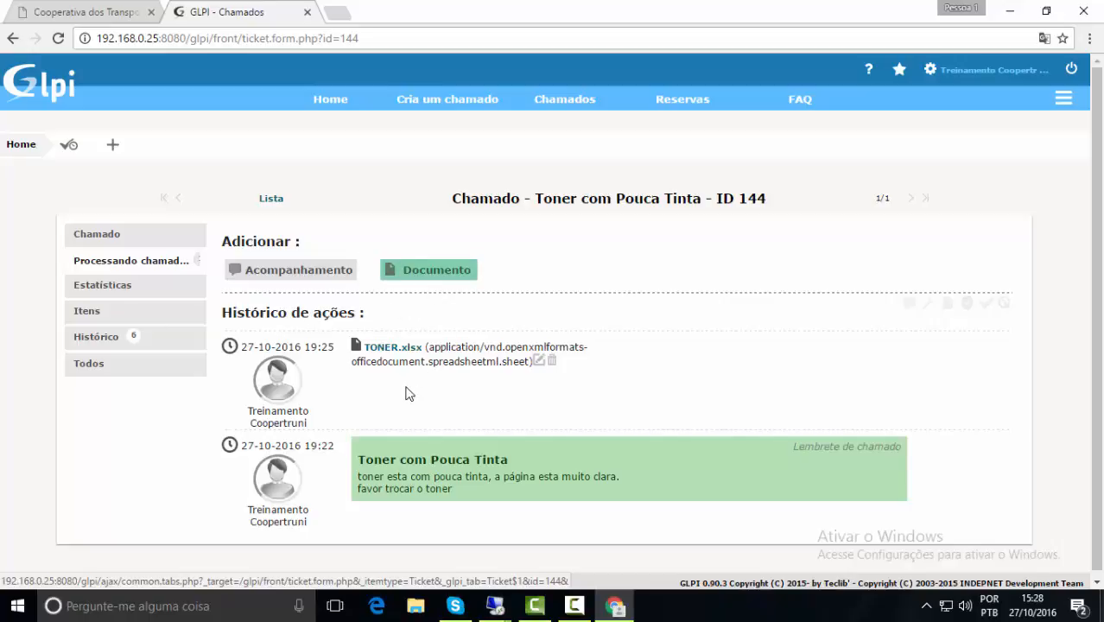
{"action": "left_click", "coordinate": [86, 288]}
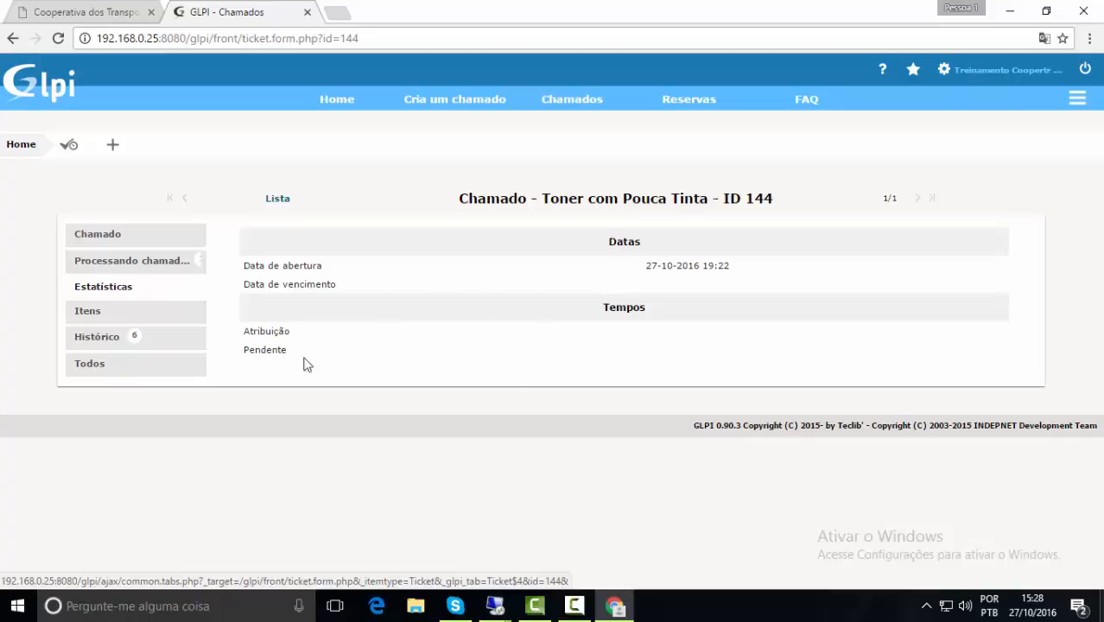
{"action": "left_click", "coordinate": [117, 316]}
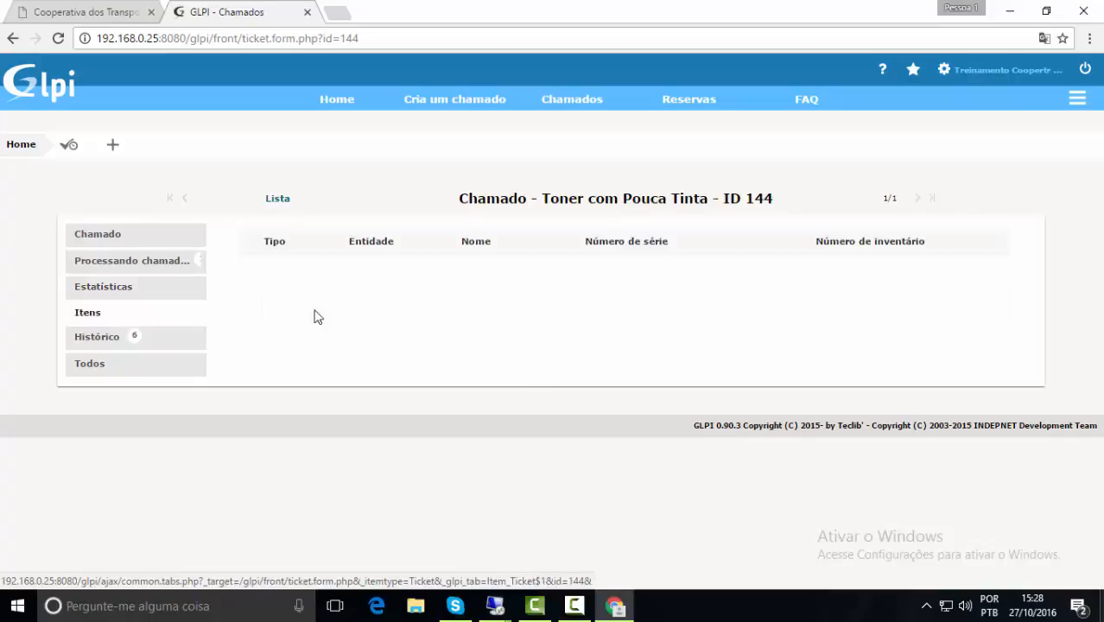
{"action": "left_click", "coordinate": [114, 340]}
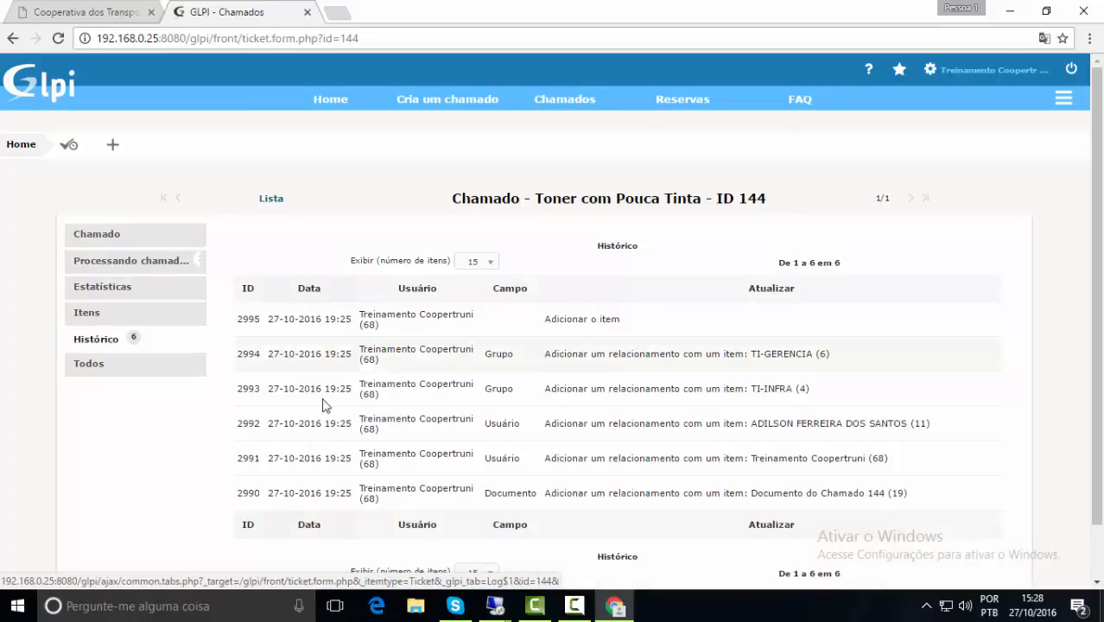
{"action": "scroll", "coordinate": [459, 315], "scroll_direction": "down", "scroll_amount": 1}
{"action": "left_click", "coordinate": [101, 313]}
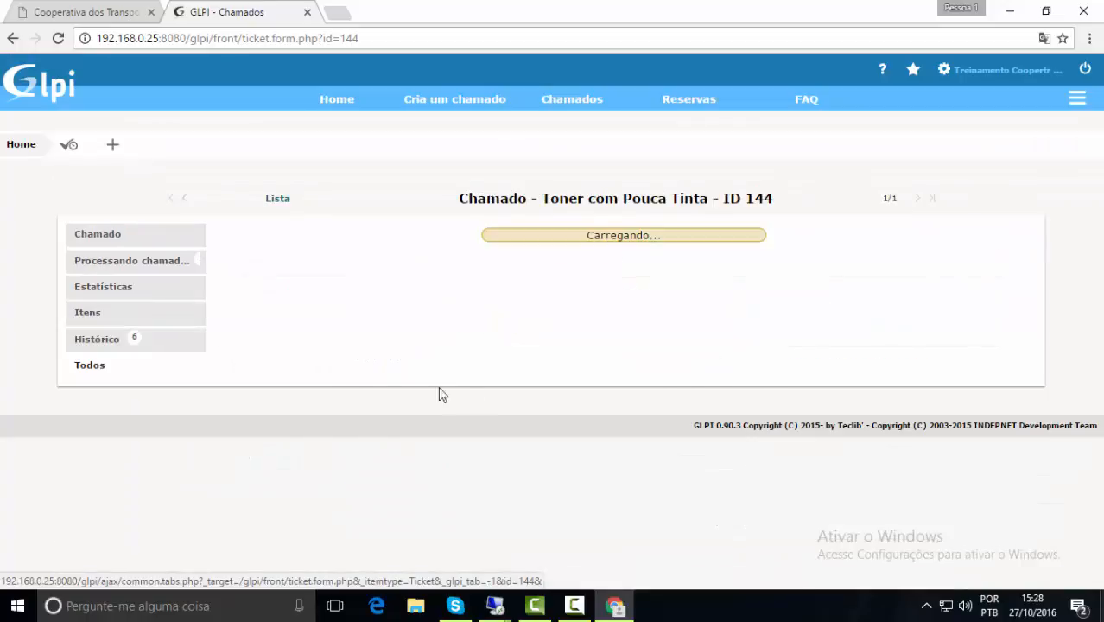
{"action": "left_click", "coordinate": [180, 237]}
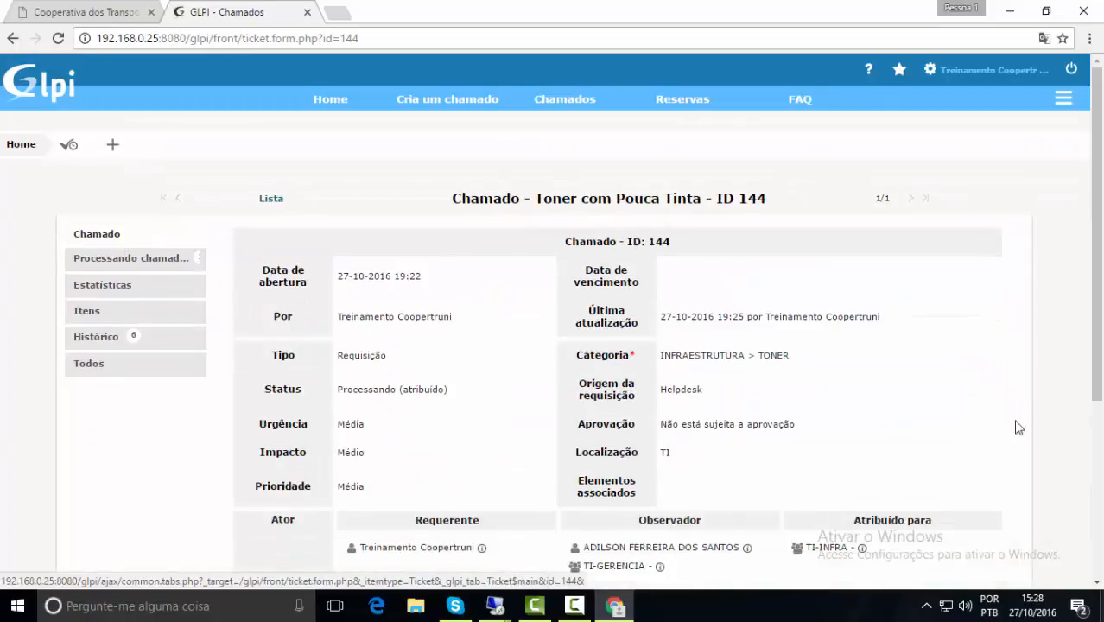
{"action": "scroll", "coordinate": [923, 423], "scroll_direction": "down", "scroll_amount": 3}
{"action": "scroll", "coordinate": [890, 331], "scroll_direction": "up", "scroll_amount": 3}
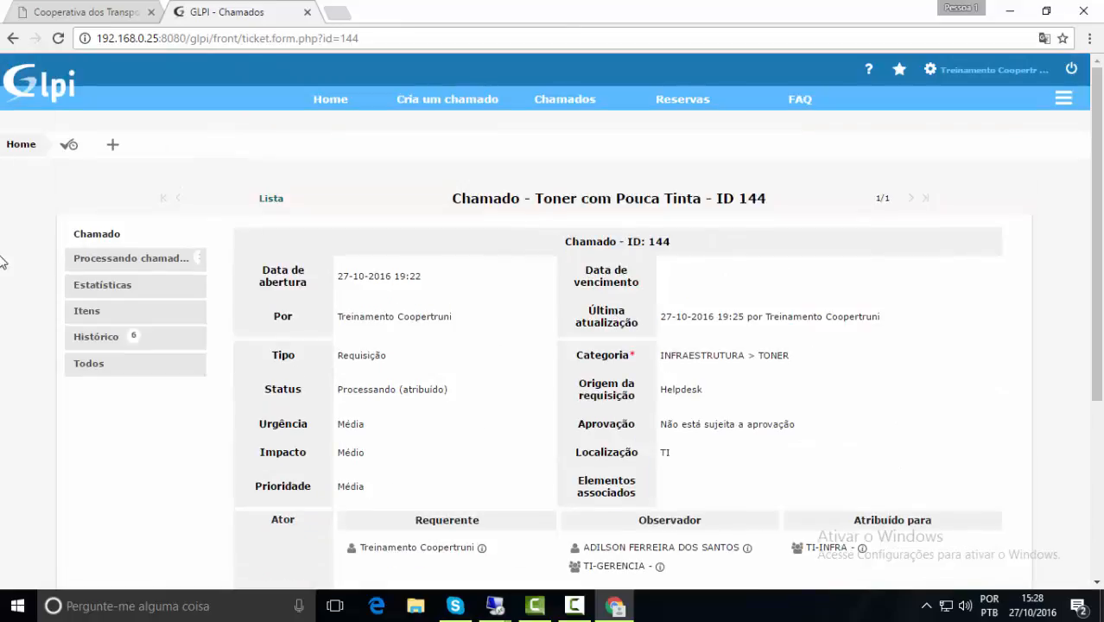
Add an Acompanhamento with the description "teste" to the toner ticket and return to its main details
{"action": "left_click", "coordinate": [147, 259]}
{"action": "left_click", "coordinate": [337, 269]}
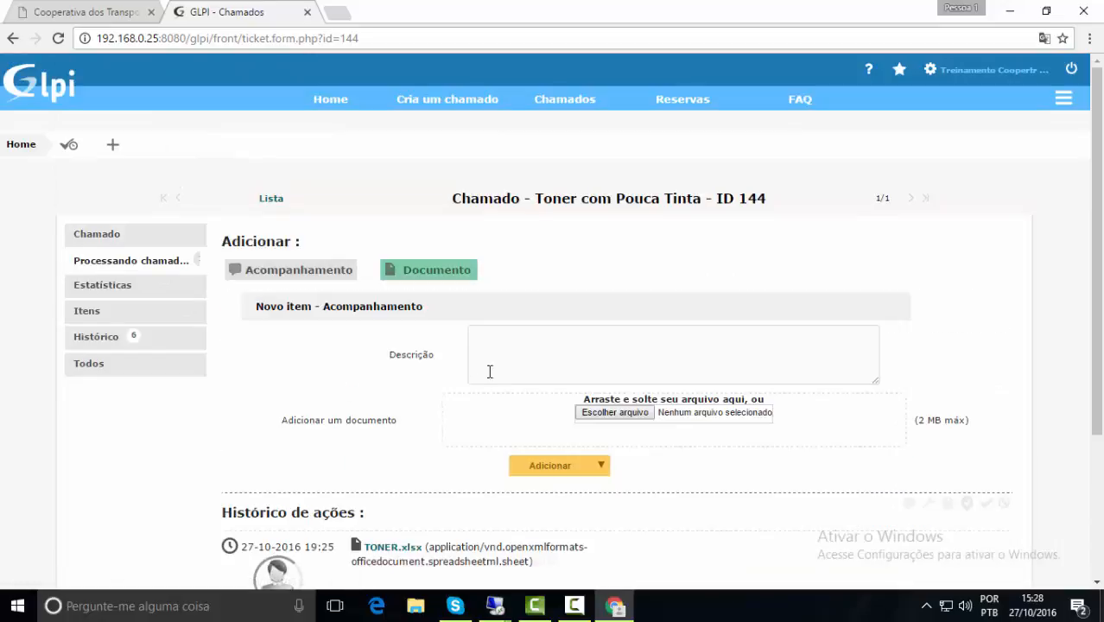
{"action": "left_click", "coordinate": [489, 371]}
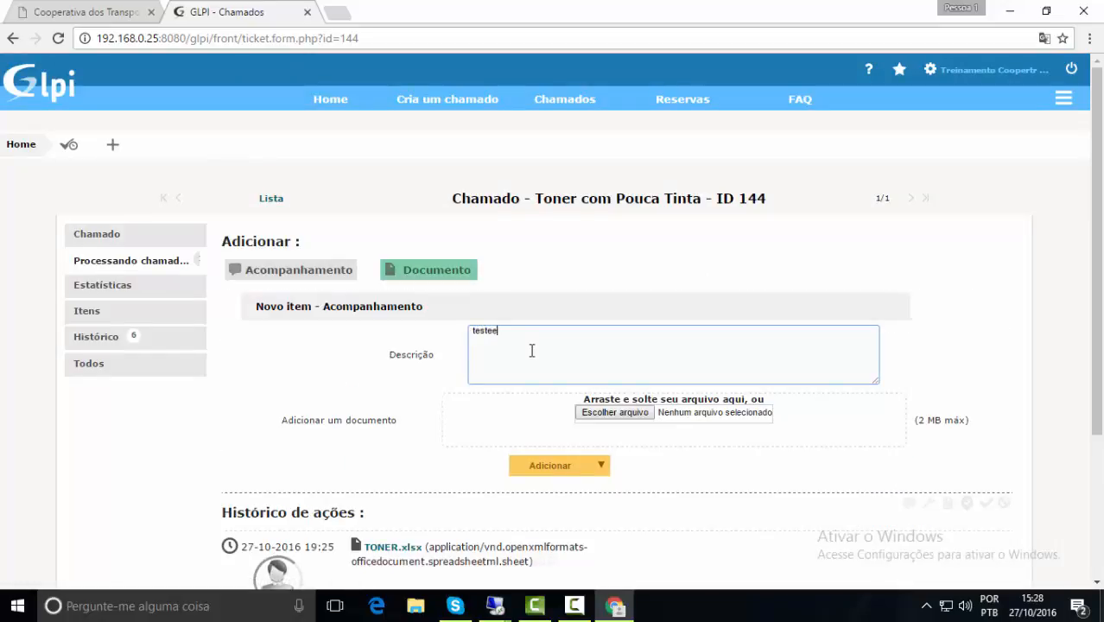
{"action": "left_click", "coordinate": [550, 464]}
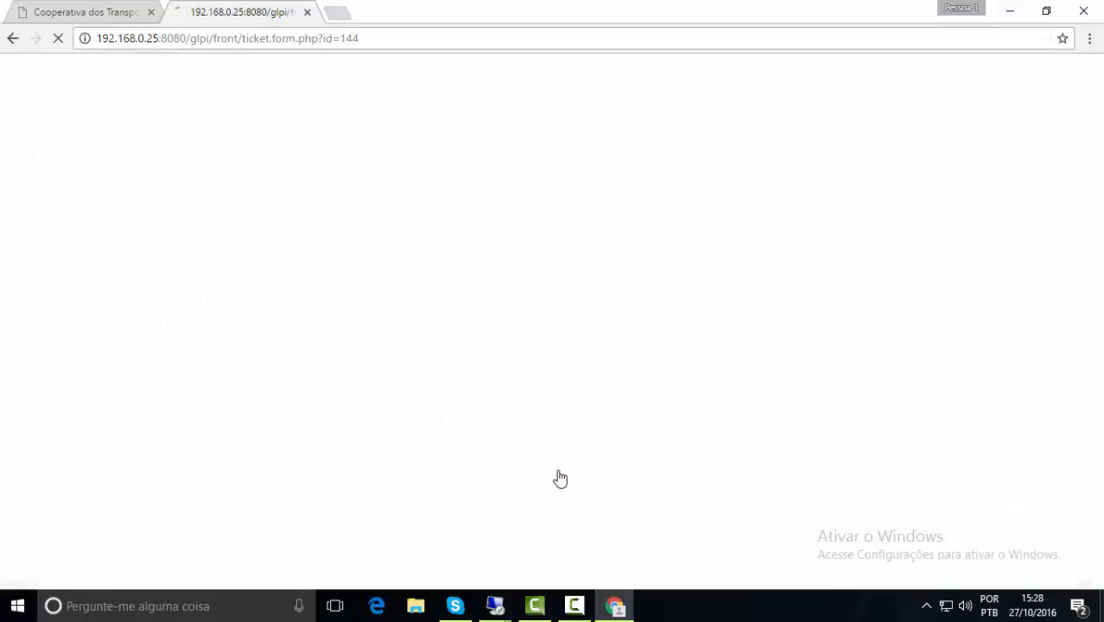
{"action": "scroll", "coordinate": [503, 383], "scroll_direction": "down", "scroll_amount": 2}
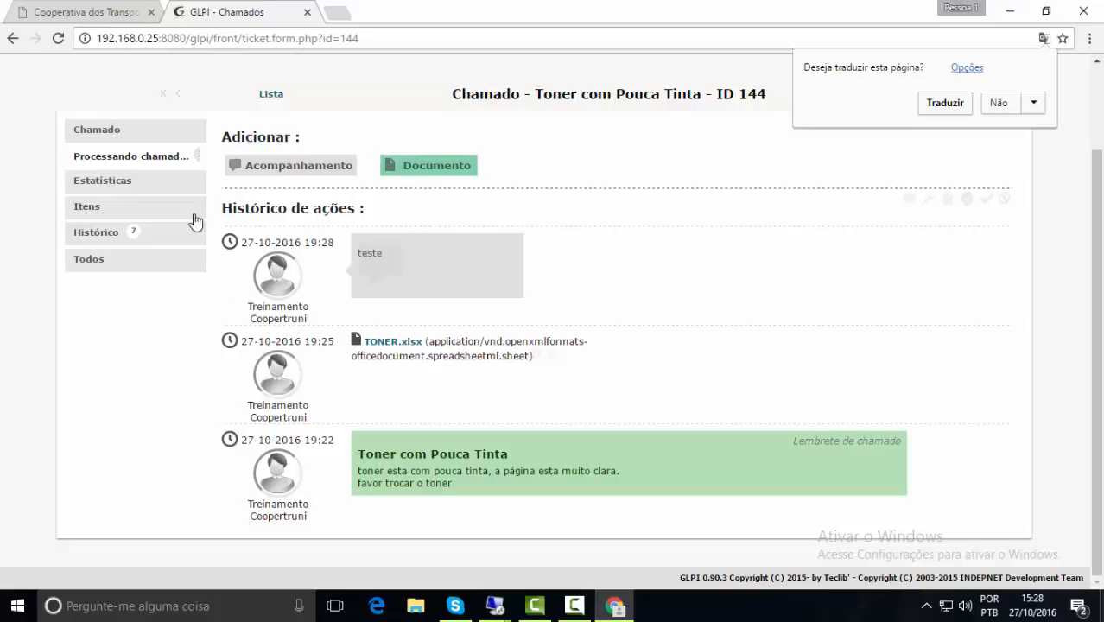
{"action": "left_click", "coordinate": [146, 126]}
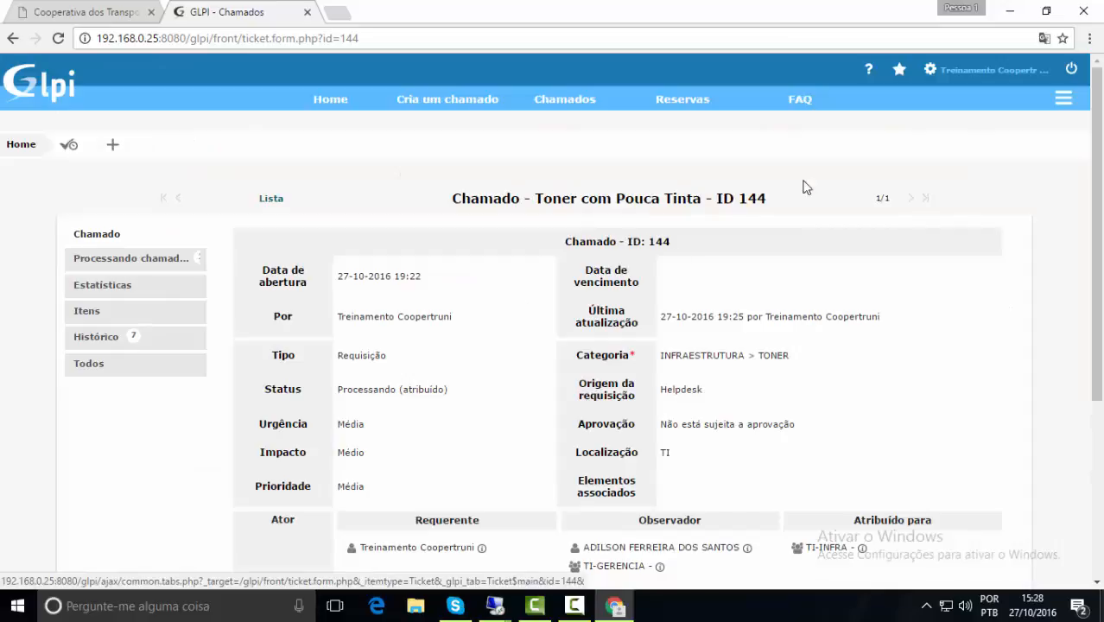
View the Home overview and the Reservas page, declining the page translation, and return to Home
{"action": "left_click", "coordinate": [330, 98]}
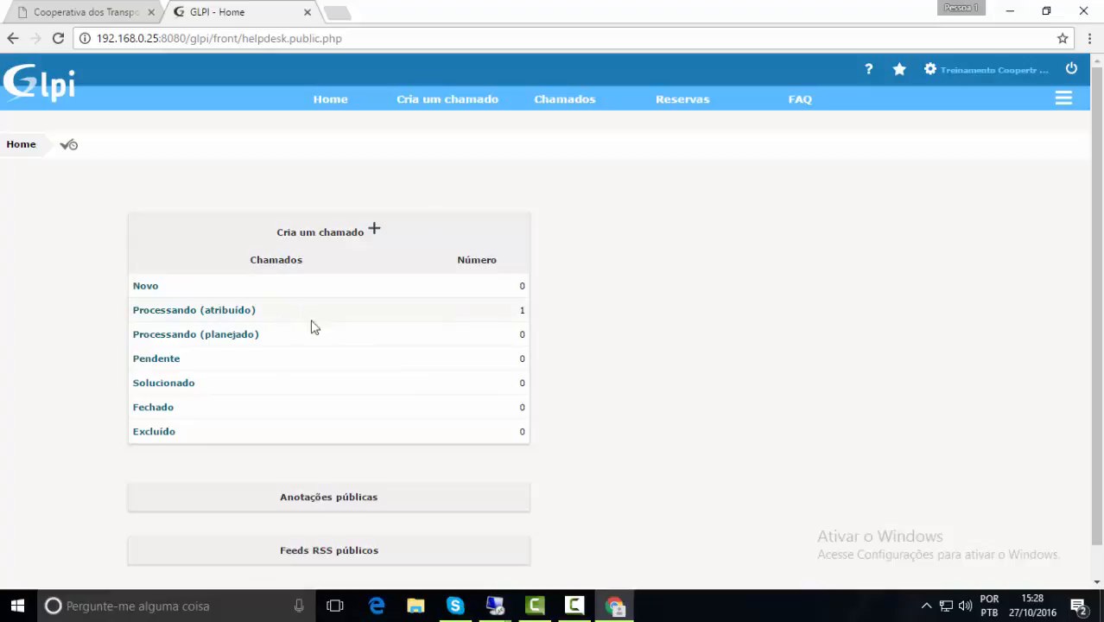
{"action": "left_click", "coordinate": [687, 103]}
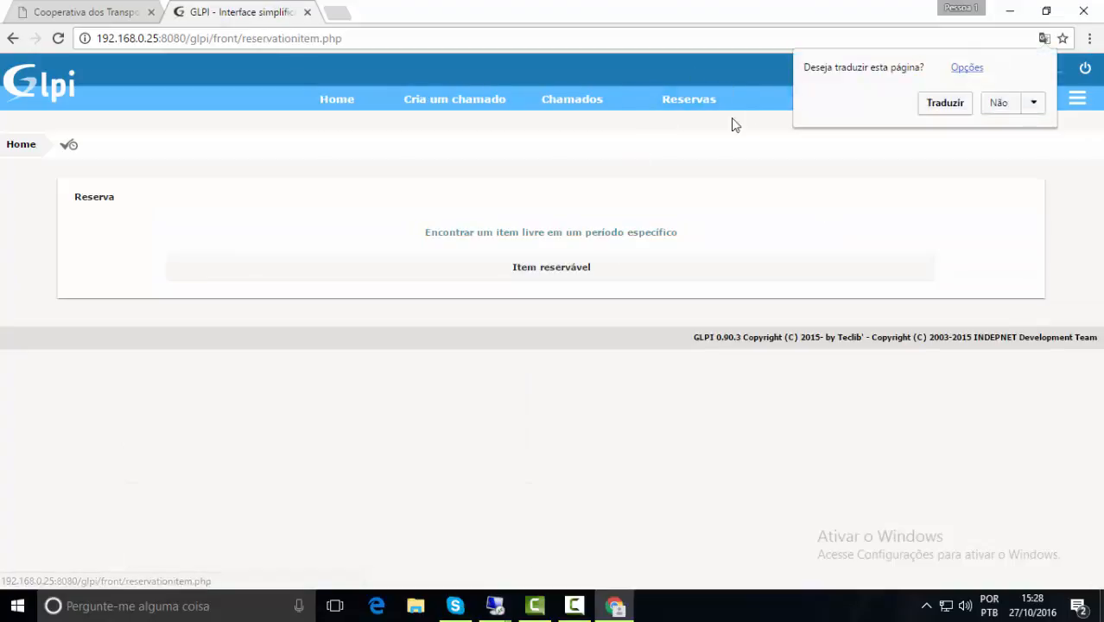
{"action": "left_click", "coordinate": [1000, 103]}
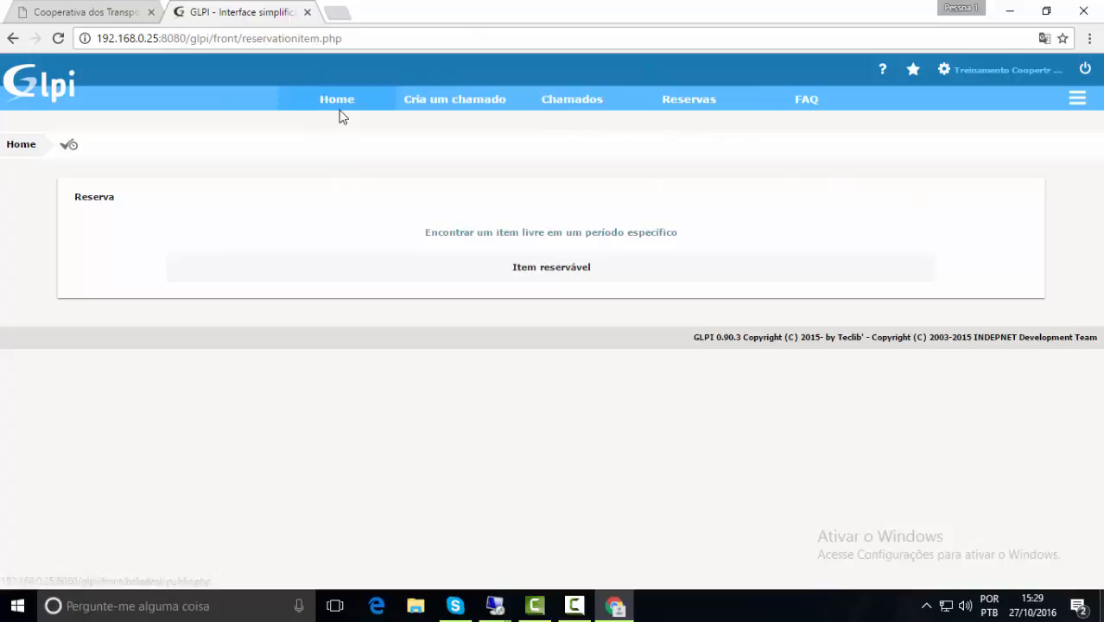
{"action": "left_click", "coordinate": [362, 112]}
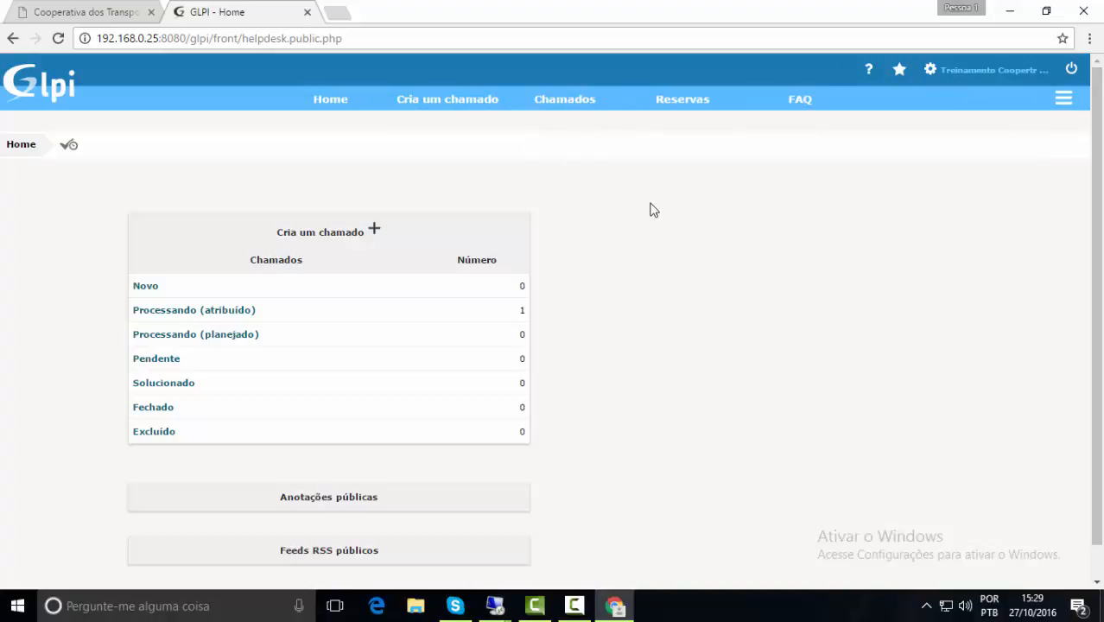
Log out of the help desk
{"action": "left_click", "coordinate": [1072, 70]}
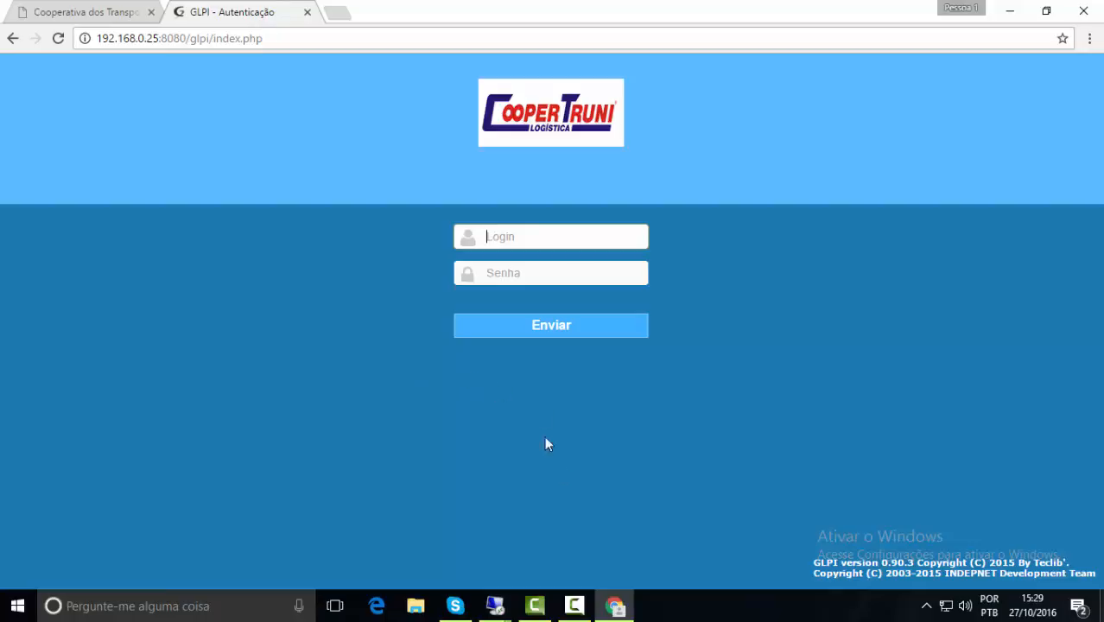
{"action": "left_click", "coordinate": [575, 604]}
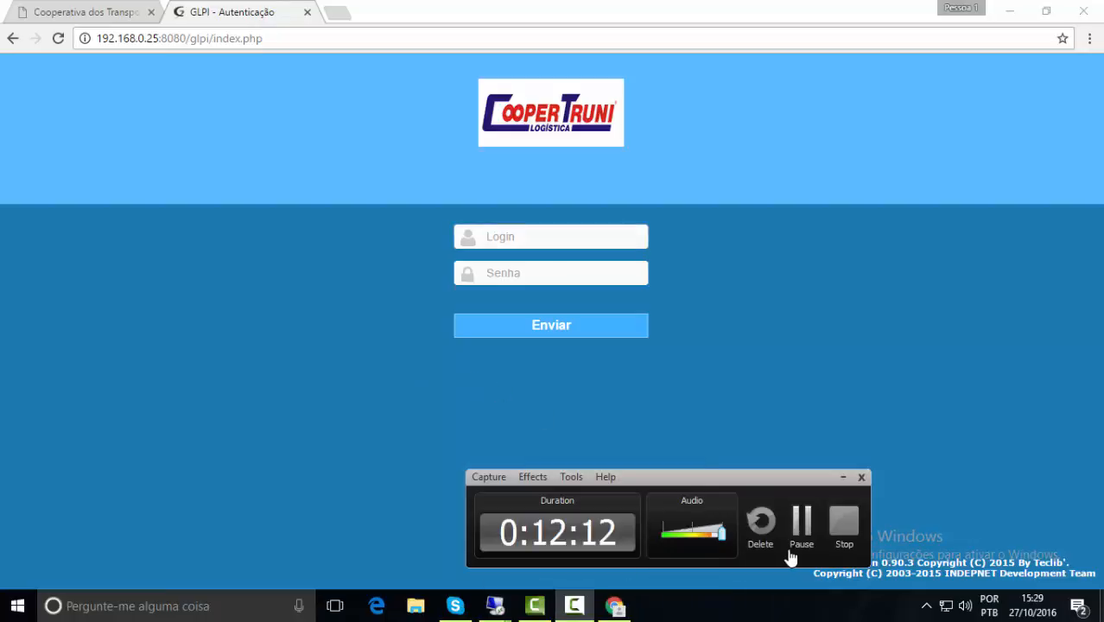